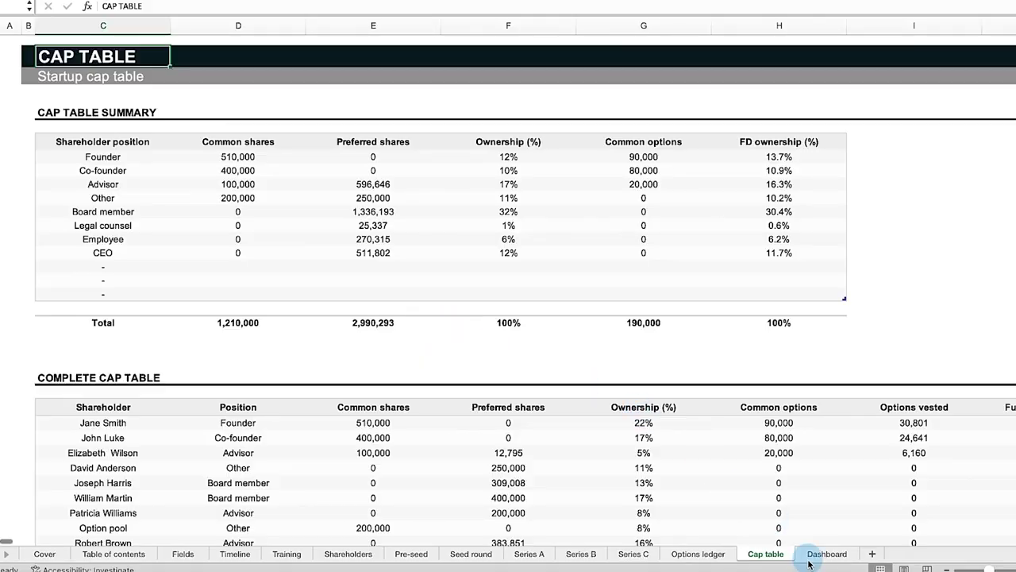
- Switch sheets to view the cap table with the three founders' 1,000,000-share holdings
{"action": "left_click", "coordinate": [809, 558]}
- Scroll down and across the Dashboard charts and round details
{"action": "scroll", "coordinate": [538, 385], "scroll_direction": "down", "scroll_amount": 10}
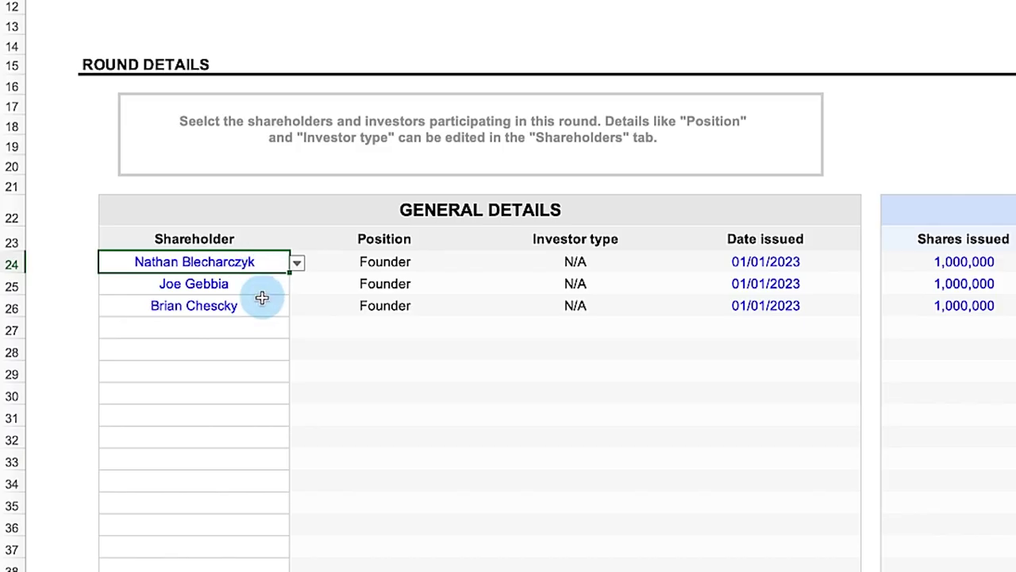
{"action": "scroll", "coordinate": [971, 374], "scroll_direction": "right", "scroll_amount": 10}
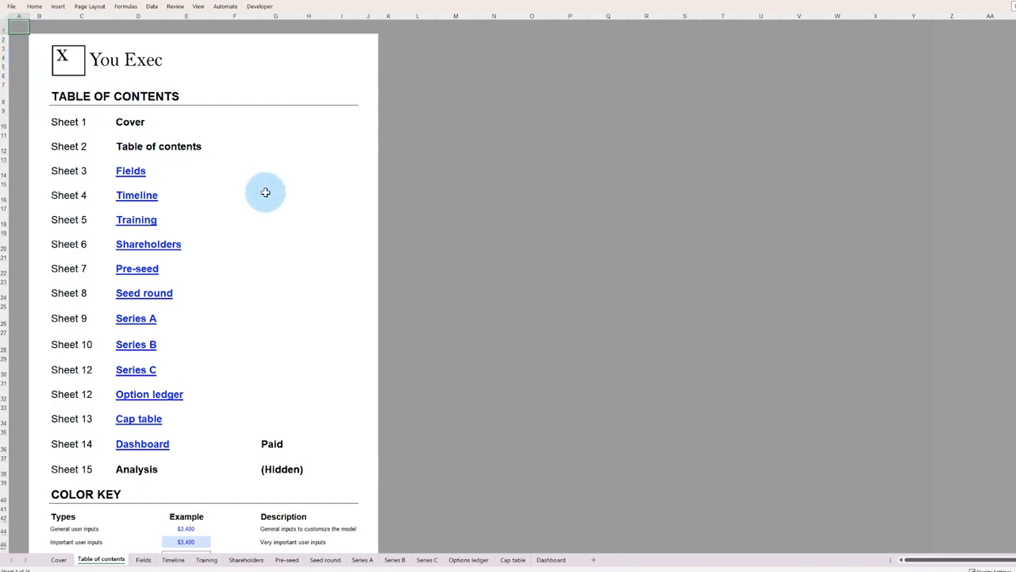
- Look over the Timeline sheet and then the Dashboard charts
{"action": "left_click", "coordinate": [145, 205]}
{"action": "scroll", "coordinate": [670, 164], "scroll_direction": "down", "scroll_amount": 20}
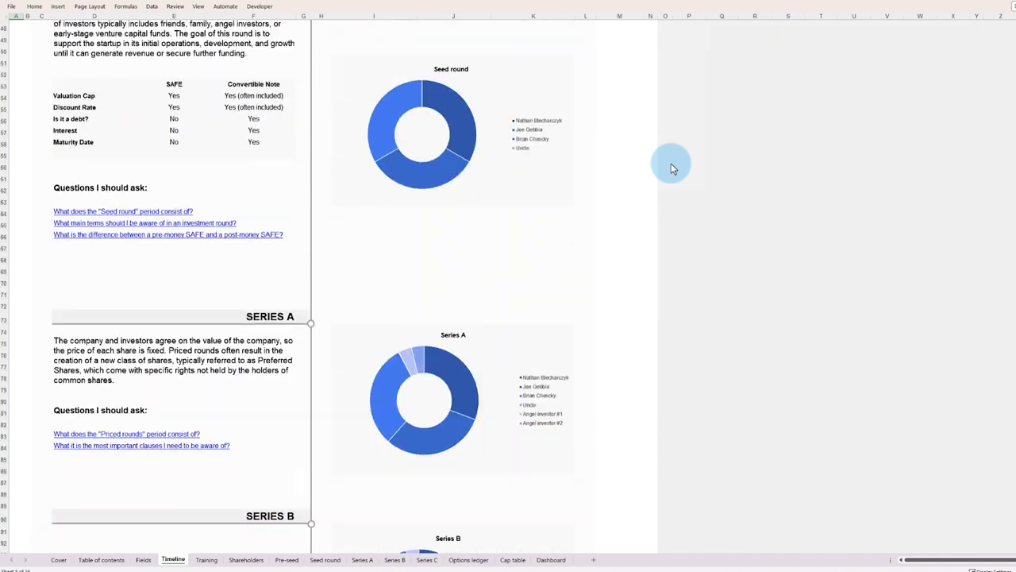
{"action": "scroll", "coordinate": [671, 163], "scroll_direction": "up", "scroll_amount": 20}
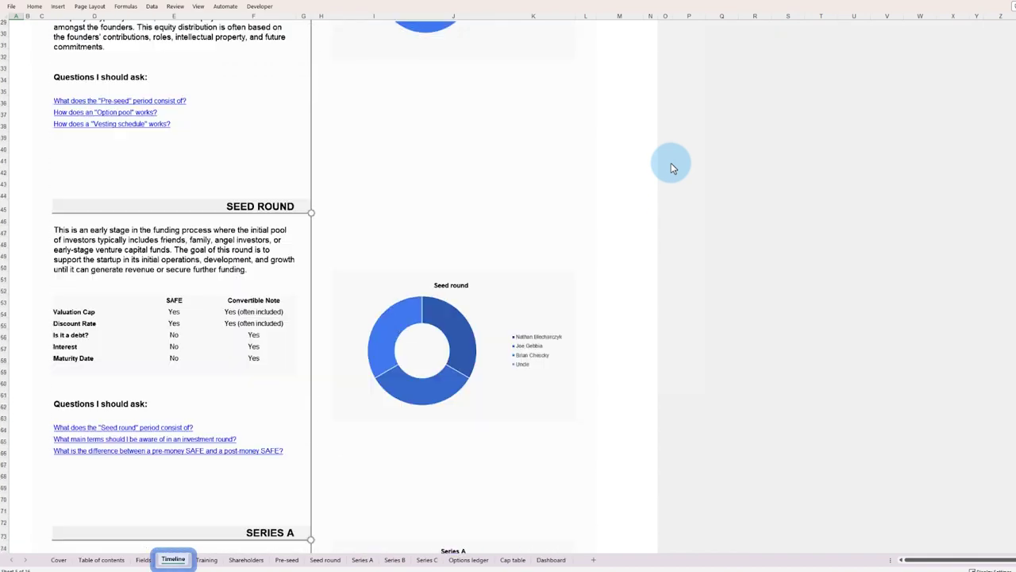
{"action": "left_click", "coordinate": [550, 560]}
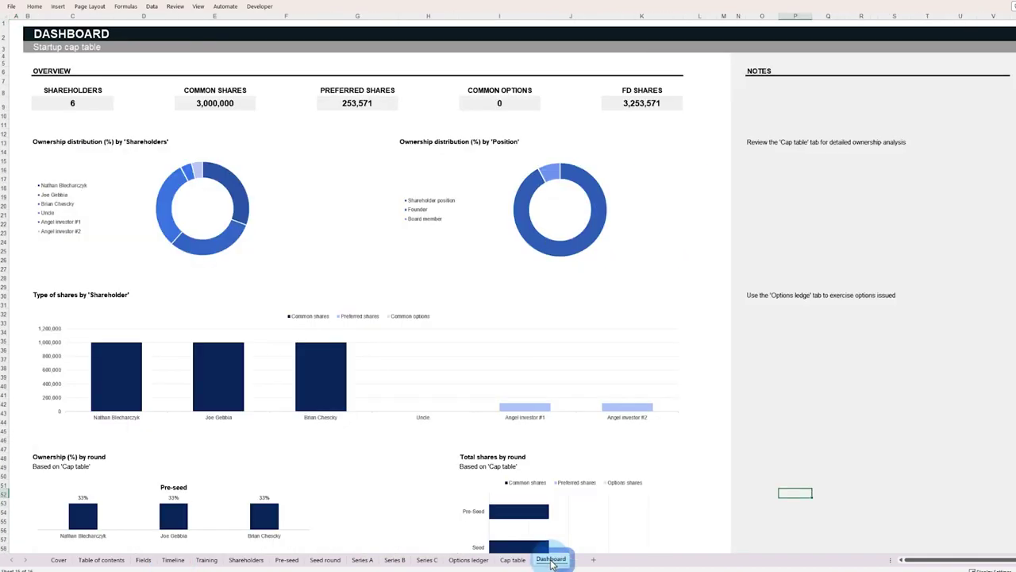
{"action": "scroll", "coordinate": [783, 342], "scroll_direction": "down", "scroll_amount": 16}
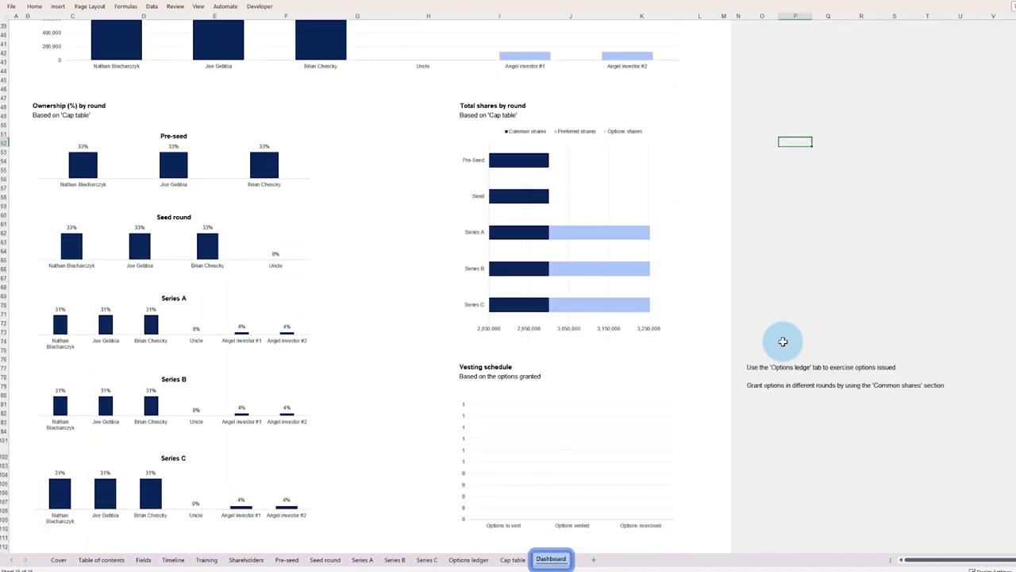
{"action": "scroll", "coordinate": [783, 341], "scroll_direction": "up", "scroll_amount": 16}
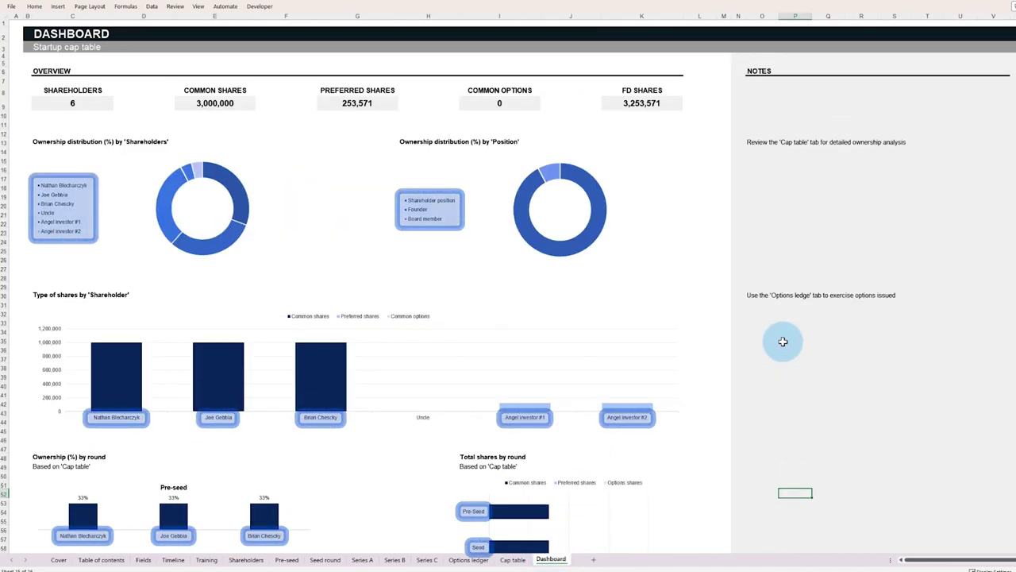
- Flip through the Pre-seed, Seed round, Series A and Series C sheets
{"action": "left_click", "coordinate": [287, 559]}
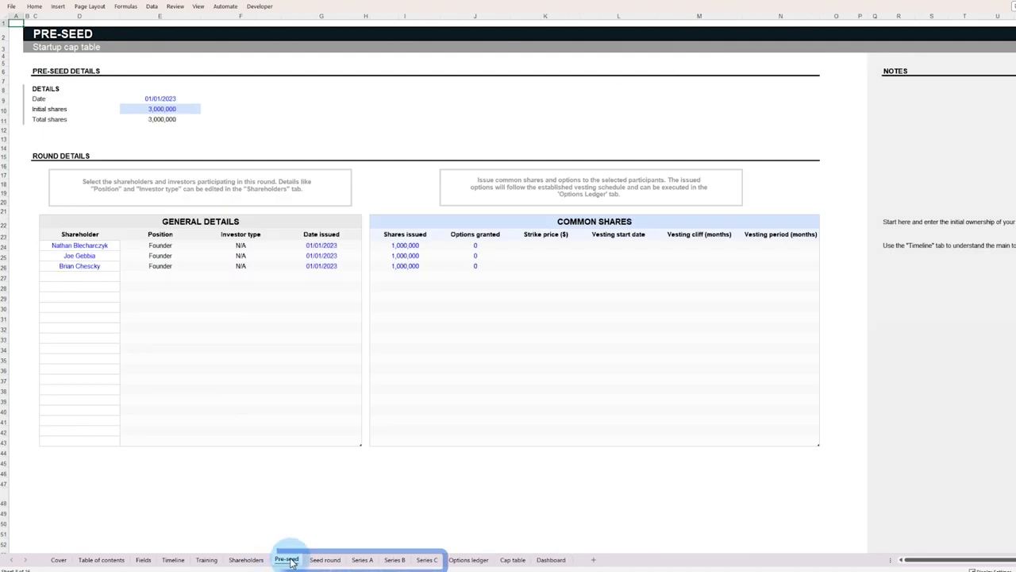
{"action": "left_click", "coordinate": [325, 558]}
{"action": "left_click", "coordinate": [362, 559]}
{"action": "left_click", "coordinate": [426, 559]}
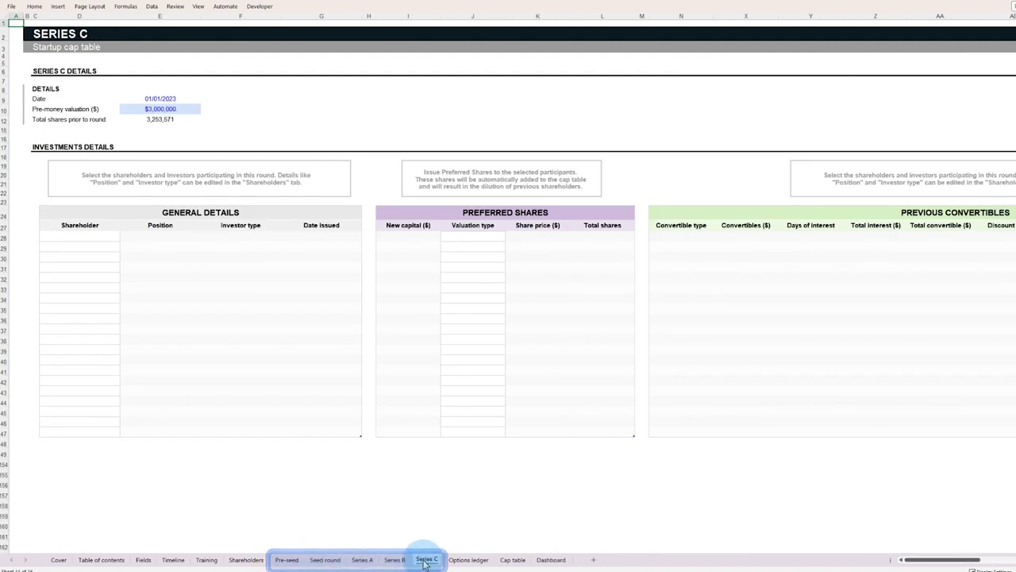
{"action": "left_click_drag", "start_coordinate": [884, 563], "coordinate": [913, 562]}
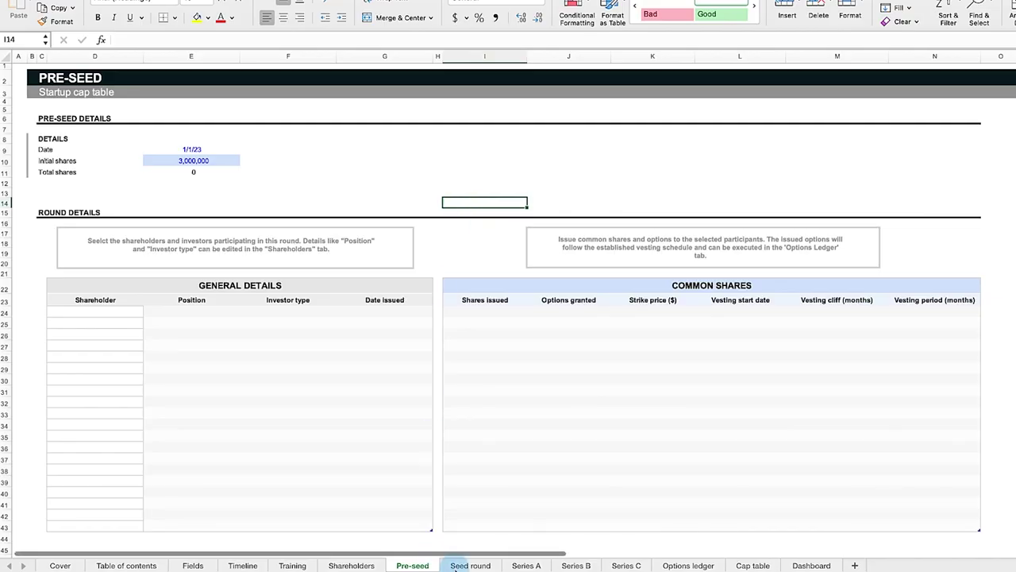
{"action": "left_click", "coordinate": [470, 566]}
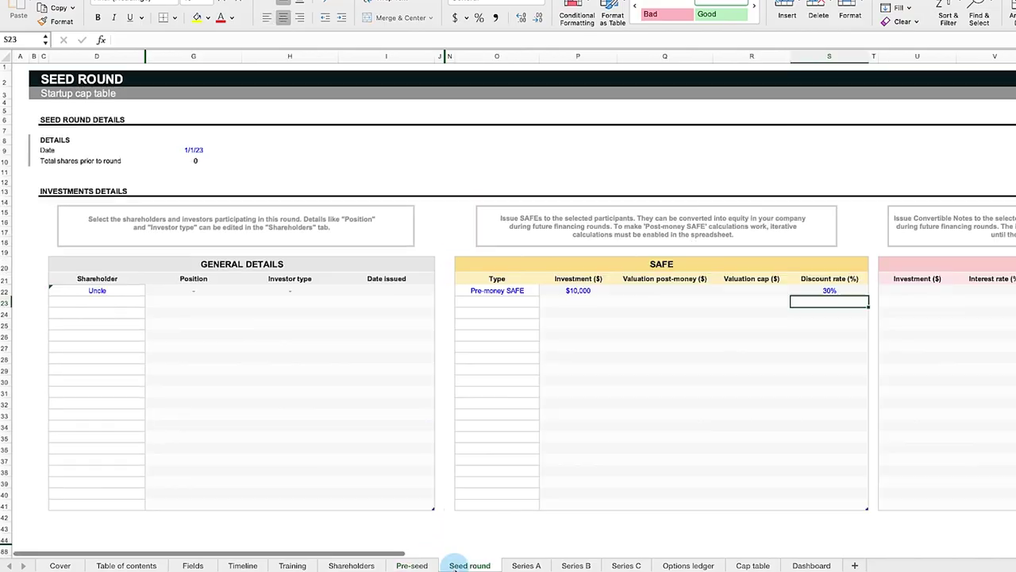
{"action": "left_click", "coordinate": [528, 566]}
{"action": "left_click", "coordinate": [589, 565]}
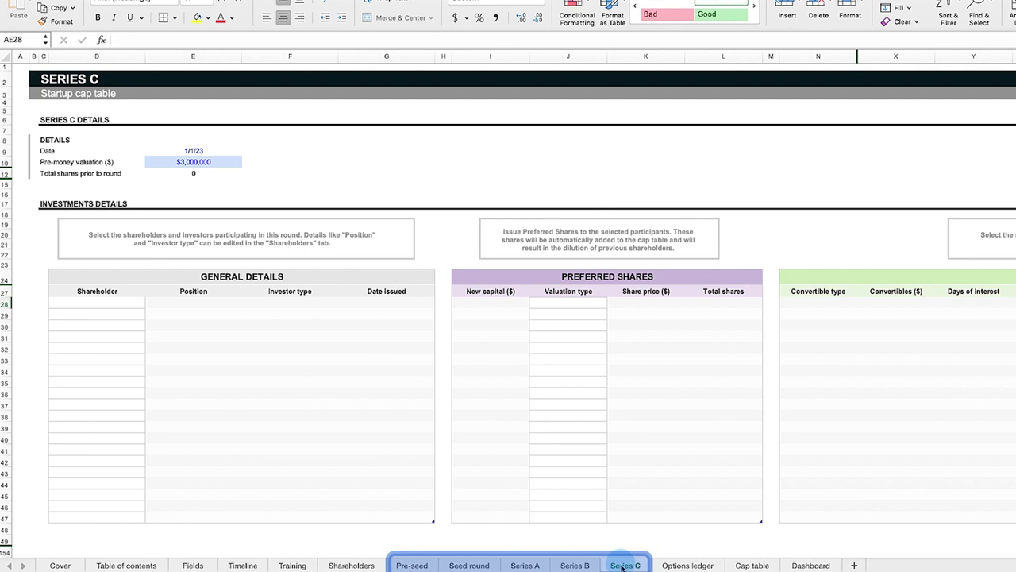
{"action": "left_click", "coordinate": [412, 565]}
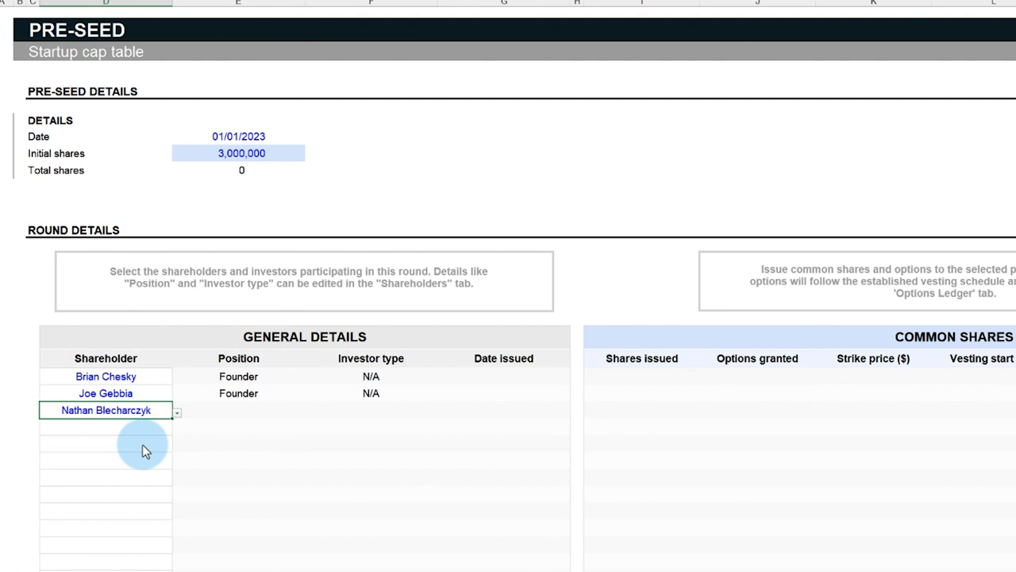
- Assign the first founder on the Pre-seed sheet and enter the founders' shares issued
{"action": "left_click", "coordinate": [641, 376]}
{"action": "type", "text": "10"}
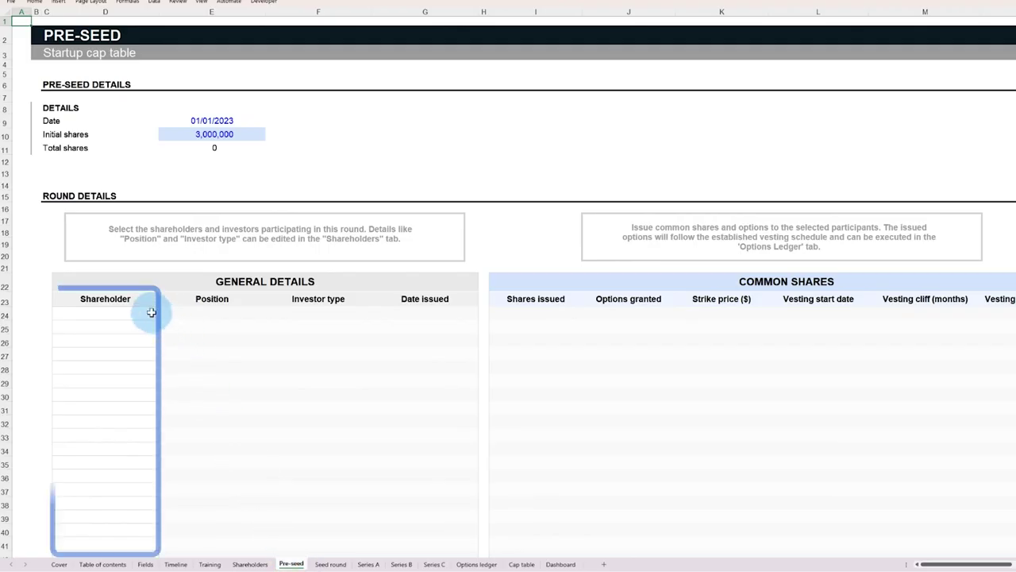
{"action": "left_click", "coordinate": [151, 313]}
{"action": "left_click", "coordinate": [154, 324]}
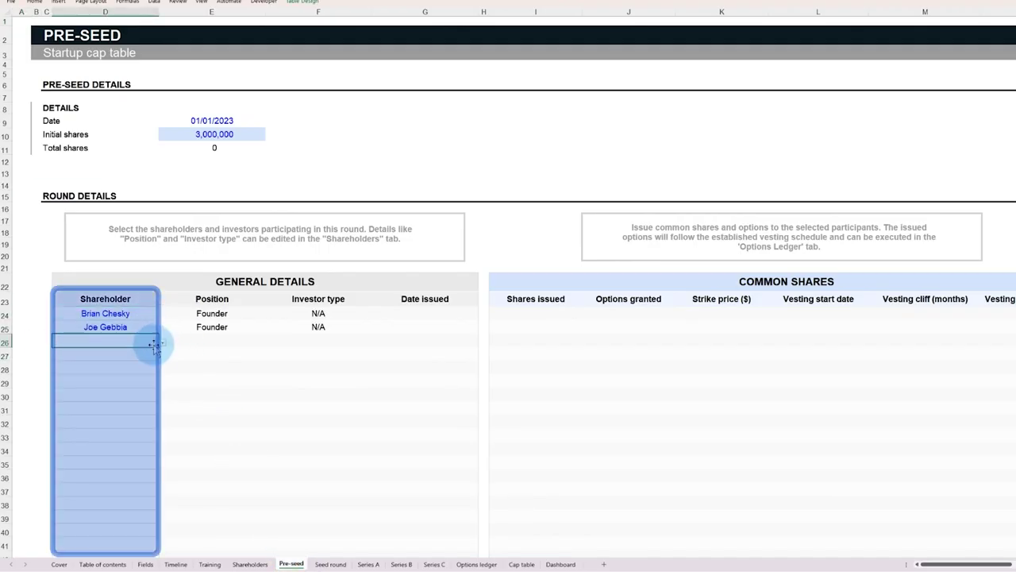
{"action": "left_click", "coordinate": [536, 313]}
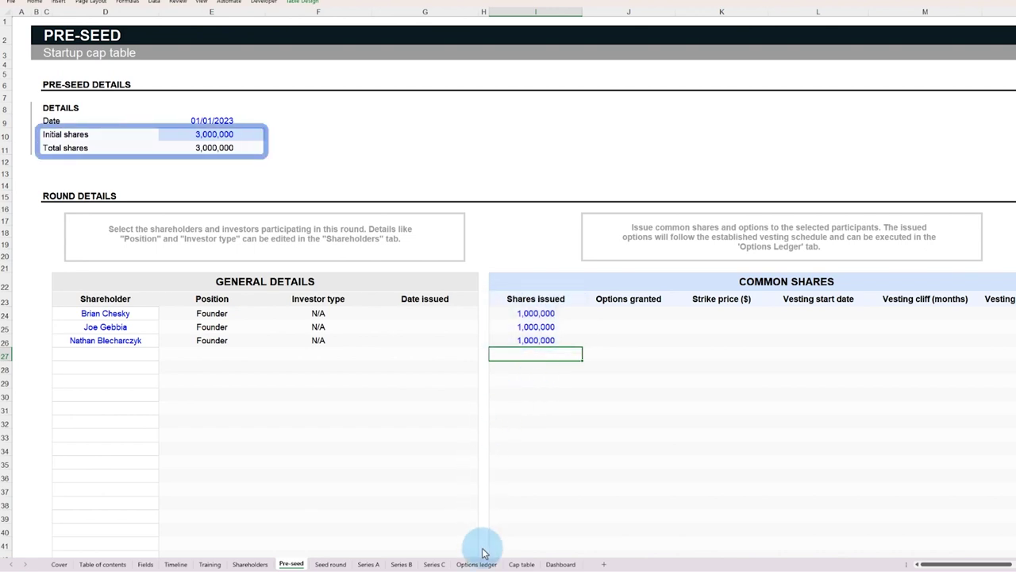
{"action": "left_click", "coordinate": [521, 563]}
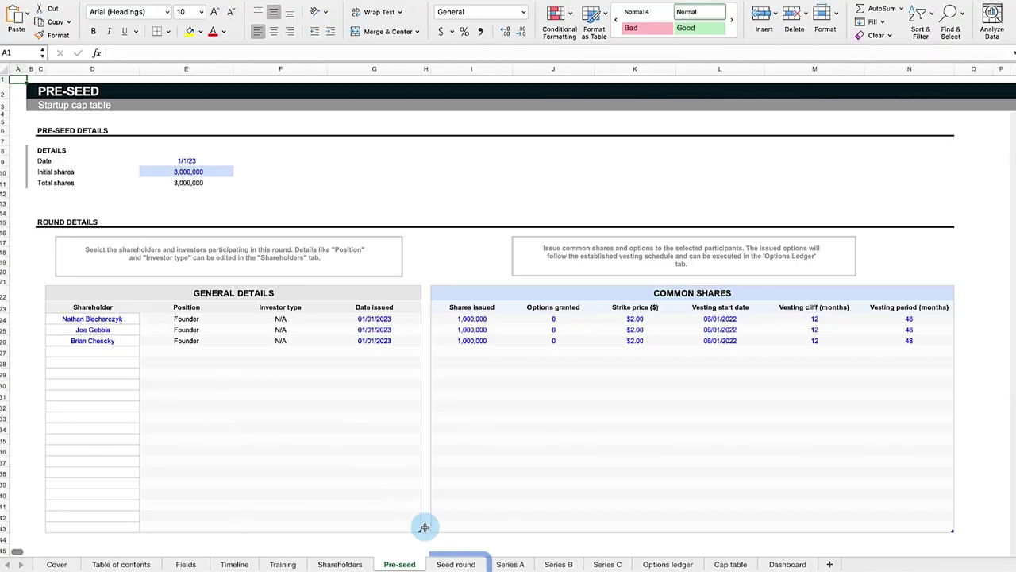
- Add two Family/Friends shareholders to the Seed round, the first dated 08/12/2023
{"action": "left_click", "coordinate": [454, 564]}
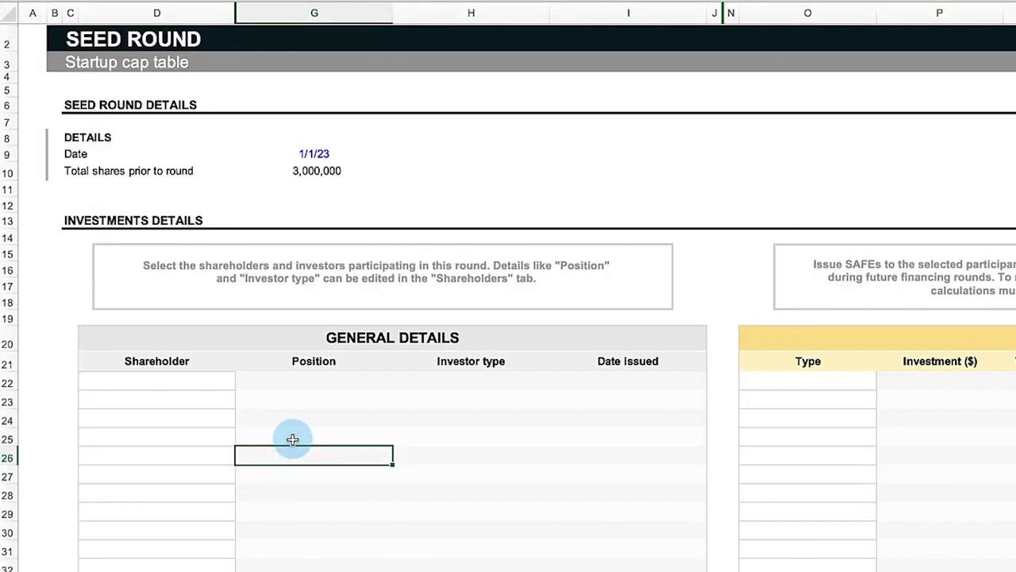
{"action": "scroll", "coordinate": [292, 439], "scroll_direction": "down", "scroll_amount": 3}
{"action": "left_click", "coordinate": [215, 259]}
{"action": "left_click", "coordinate": [242, 261]}
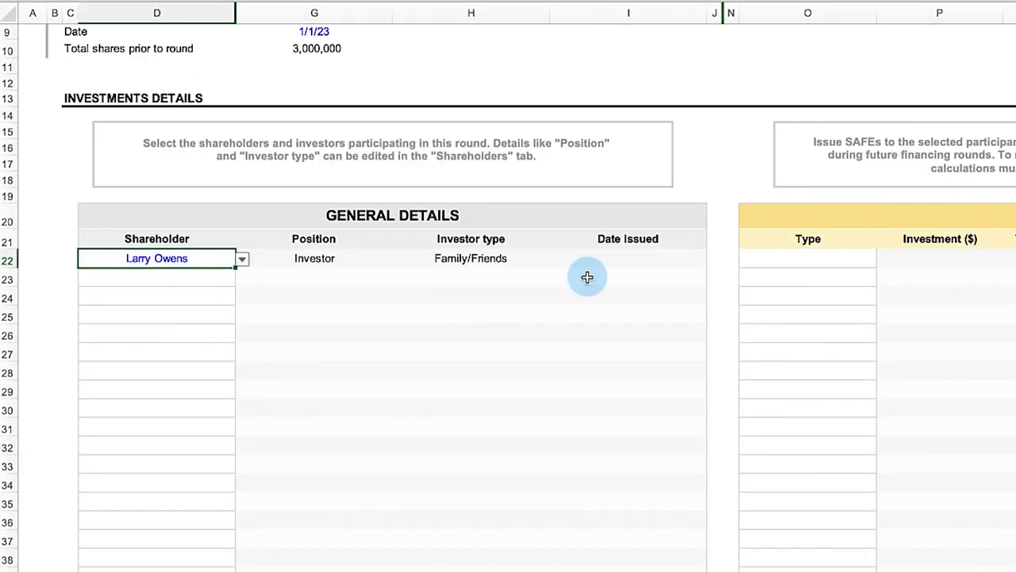
{"action": "left_click", "coordinate": [692, 261]}
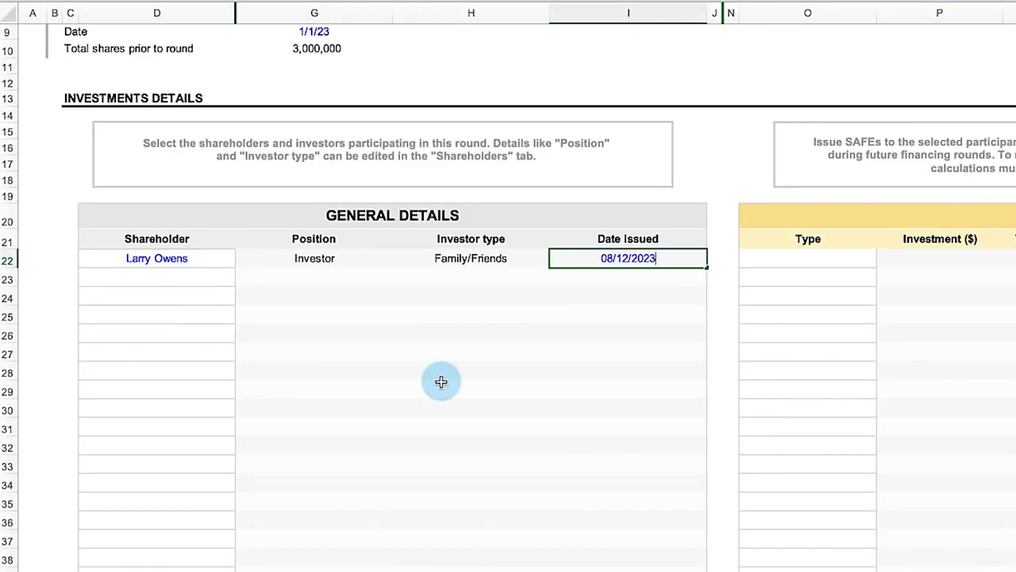
{"action": "left_click", "coordinate": [230, 277]}
{"action": "left_click", "coordinate": [242, 277]}
{"action": "left_click", "coordinate": [119, 313]}
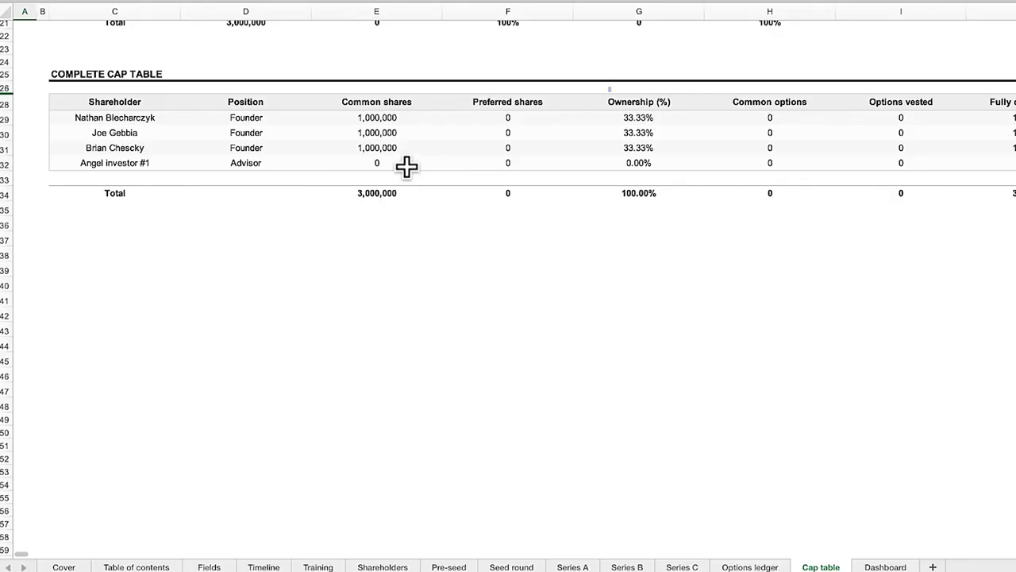
- Enter 10,000 new capital for Angel investor #1 on the Series A sheet
{"action": "left_click", "coordinate": [572, 567]}
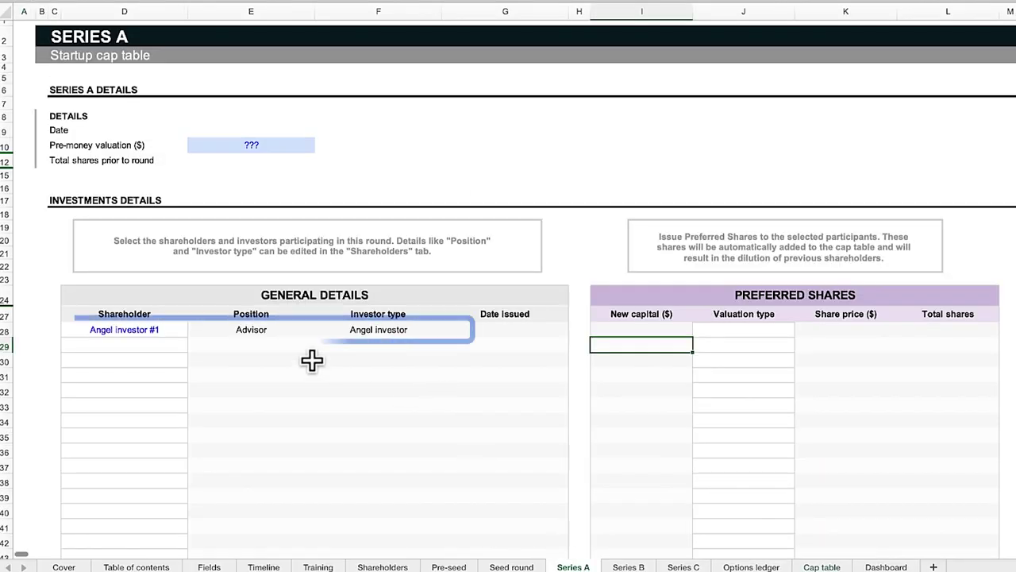
{"action": "left_click", "coordinate": [660, 329]}
{"action": "type", "text": "10,000"}
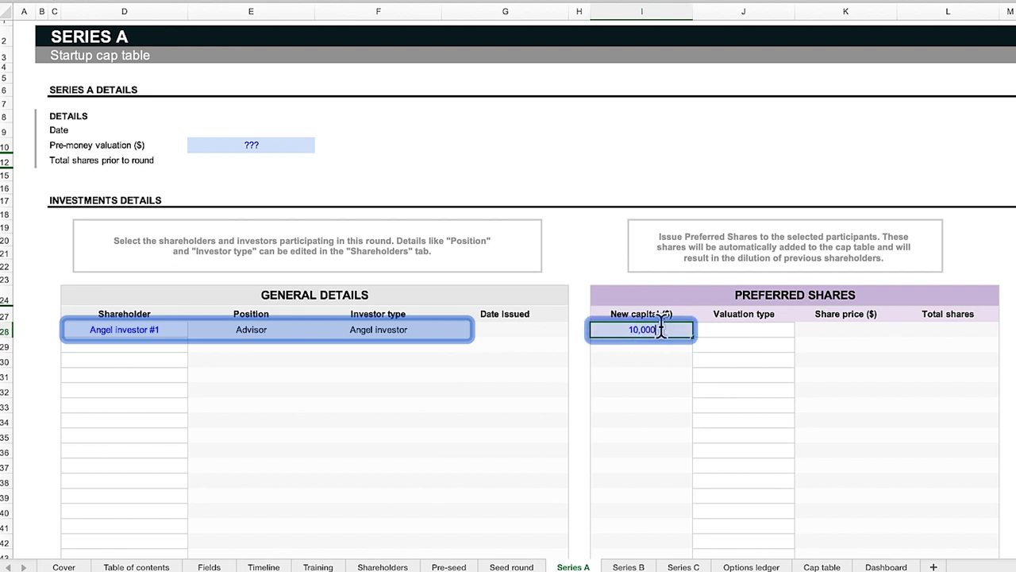
{"action": "left_click", "coordinate": [350, 161]}
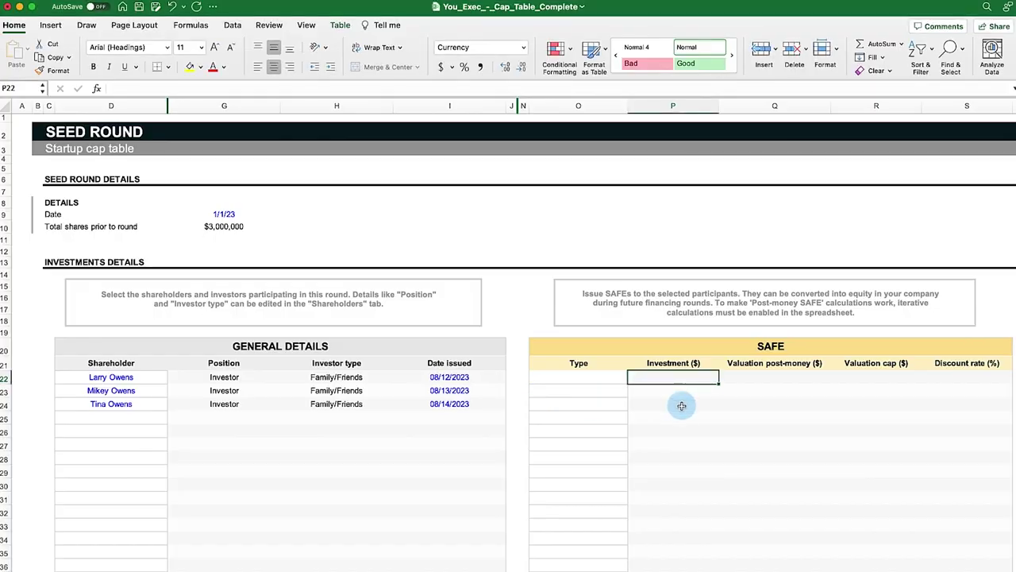
- Enter a Series A pre-money valuation of 12,000,000
{"action": "scroll", "coordinate": [680, 406], "scroll_direction": "down", "scroll_amount": 5}
{"action": "scroll", "coordinate": [681, 405], "scroll_direction": "right", "scroll_amount": 8}
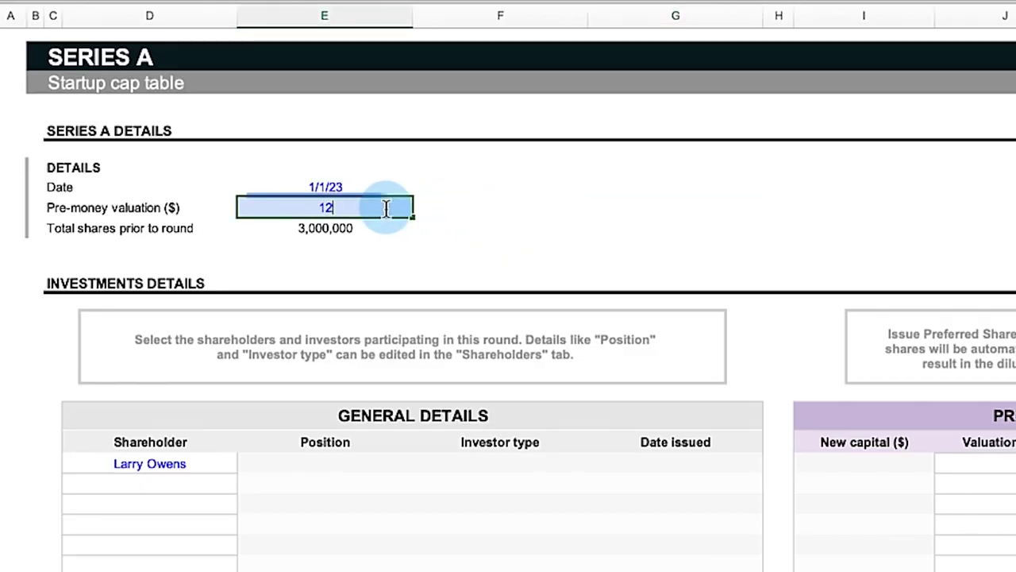
{"action": "type", "text": "12,000,000"}
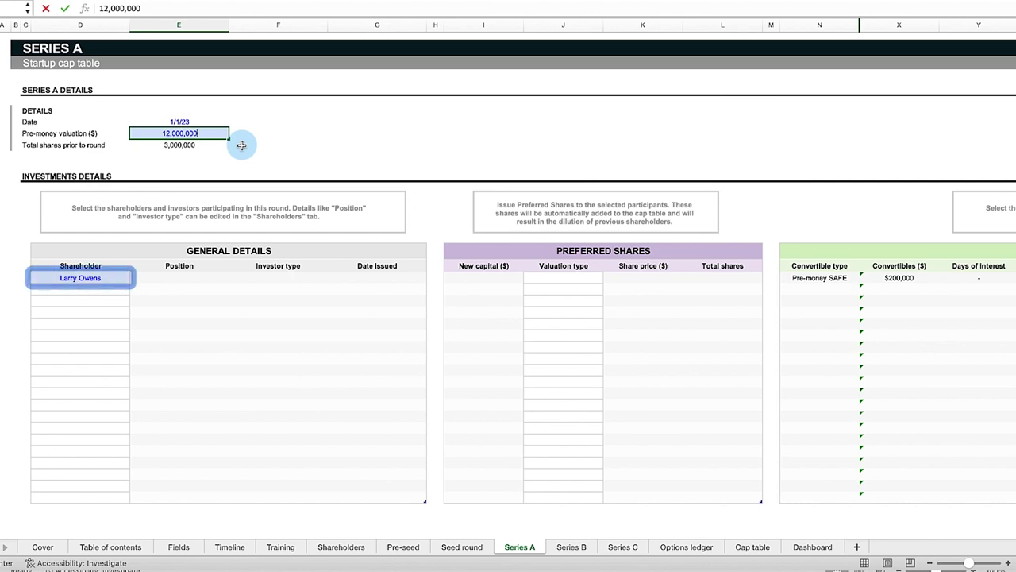
{"action": "key", "text": "Return"}
{"action": "scroll", "coordinate": [669, 307], "scroll_direction": "right", "scroll_amount": 5}
{"action": "scroll", "coordinate": [669, 307], "scroll_direction": "down", "scroll_amount": 2}
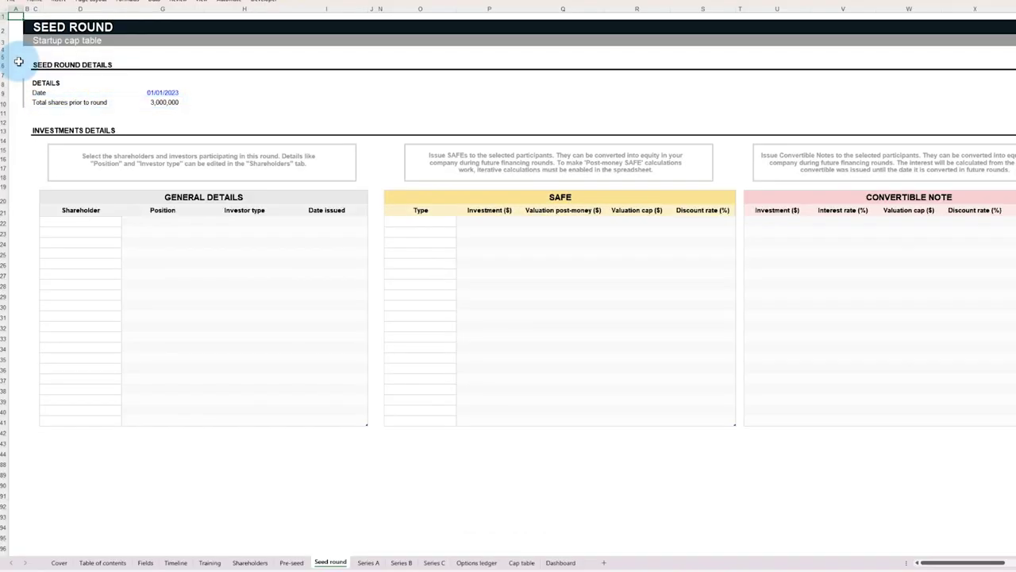
- Add Uncle to the Seed round with a $10,000 Pre-money SAFE
{"action": "left_click", "coordinate": [119, 222]}
{"action": "left_click", "coordinate": [75, 236]}
{"action": "left_click", "coordinate": [449, 224]}
{"action": "left_click", "coordinate": [420, 234]}
{"action": "key", "text": "Tab"}
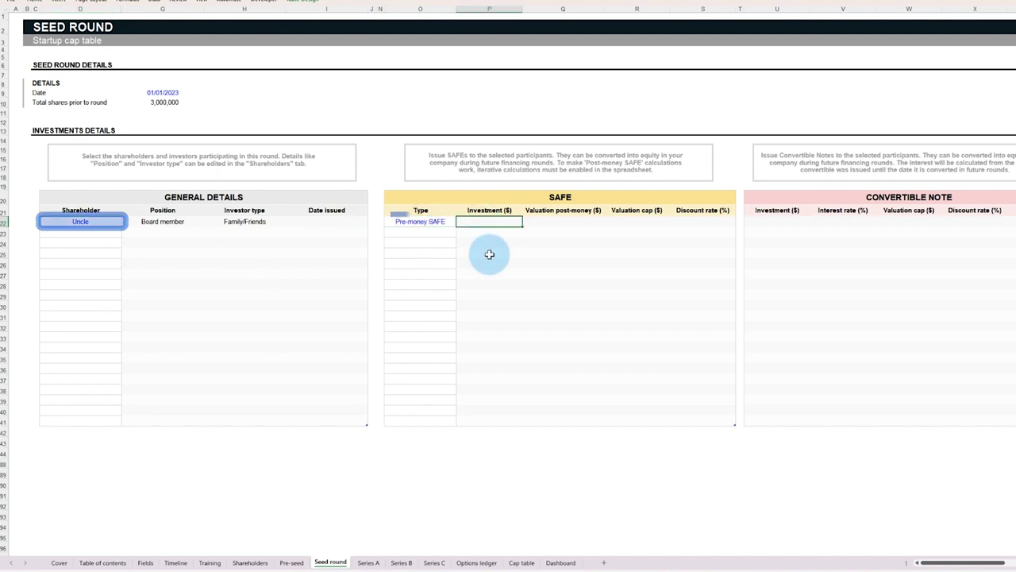
{"action": "type", "text": "100000"}
- Give the new Series A investor $1,000,000 of new capital with a Pre-money valuation type
{"action": "left_click", "coordinate": [368, 562]}
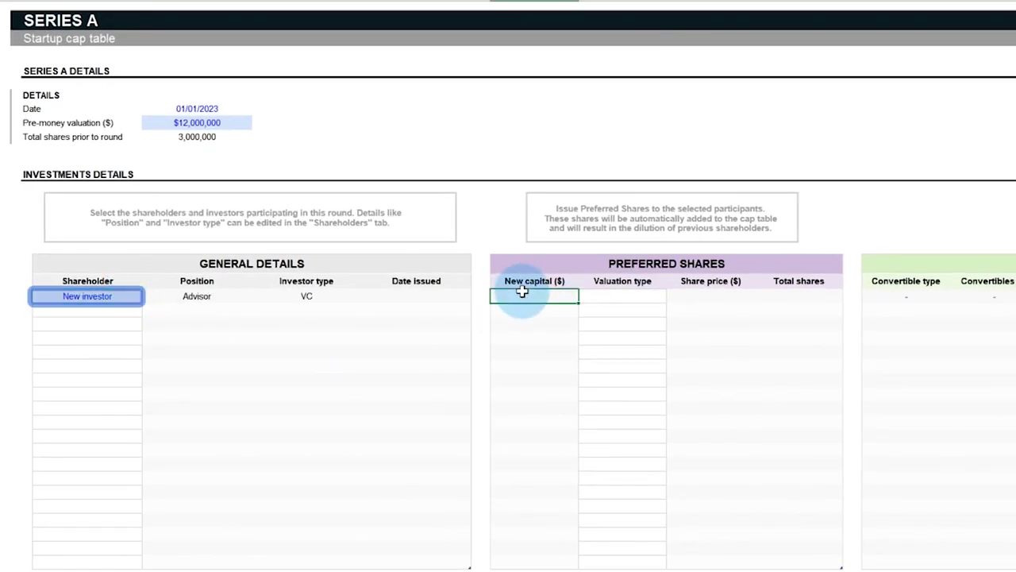
{"action": "left_click", "coordinate": [526, 296]}
{"action": "type", "text": "1000000"}
{"action": "left_click", "coordinate": [608, 300]}
{"action": "left_click", "coordinate": [672, 299]}
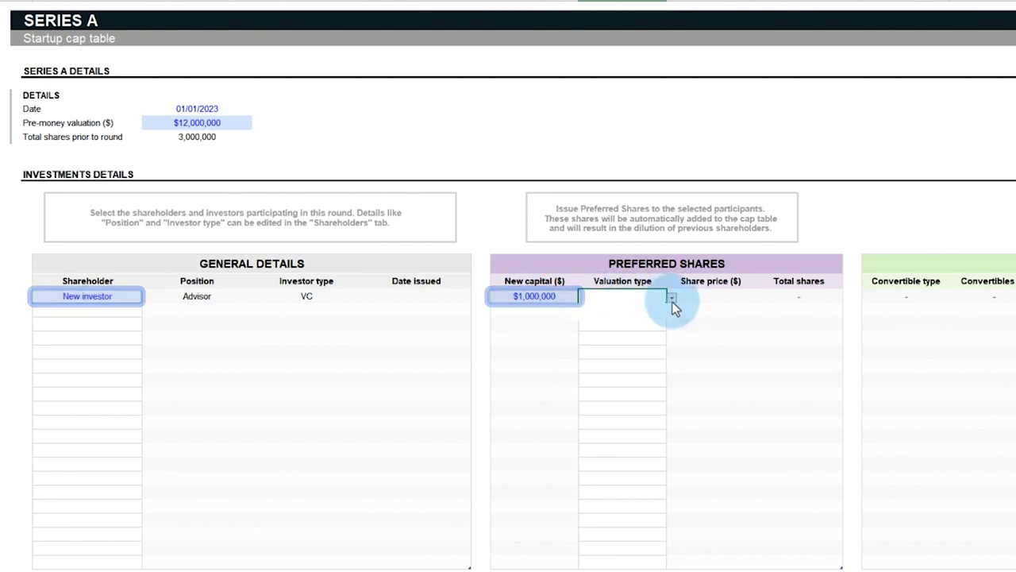
{"action": "left_click", "coordinate": [663, 311]}
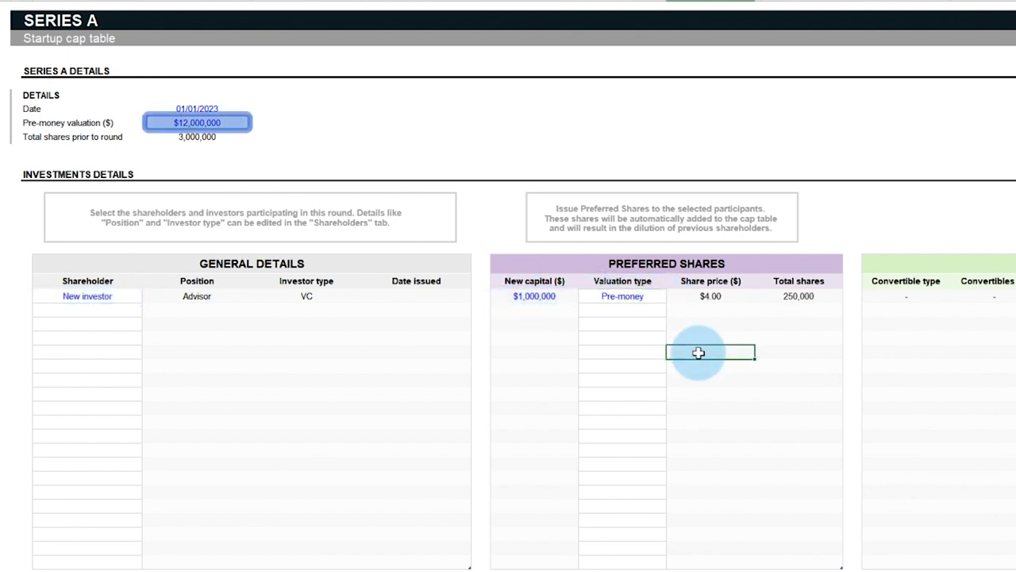
{"action": "left_click", "coordinate": [238, 123]}
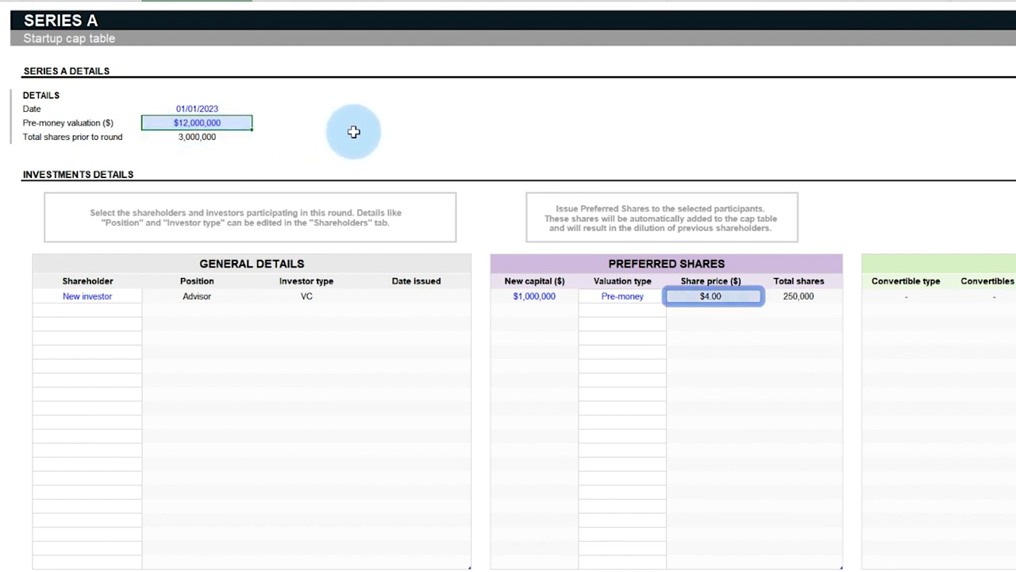
- Add Uncle to Series A with Trigger convertible set to Yes, then review the Cap table
{"action": "left_click", "coordinate": [87, 310]}
{"action": "left_click", "coordinate": [147, 310]}
{"action": "left_click", "coordinate": [109, 354]}
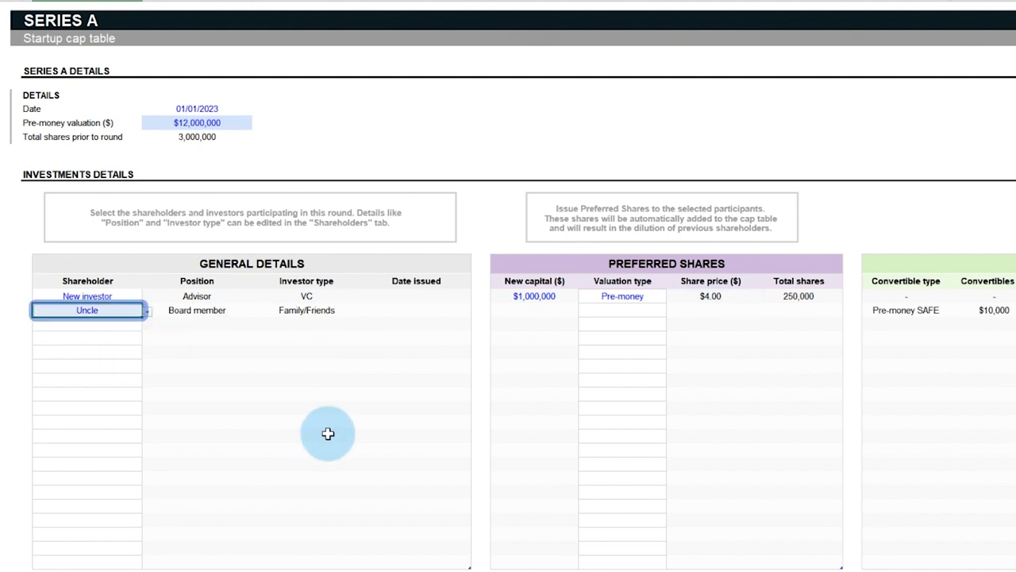
{"action": "scroll", "coordinate": [352, 460], "scroll_direction": "right", "scroll_amount": 10}
{"action": "left_click", "coordinate": [921, 311]}
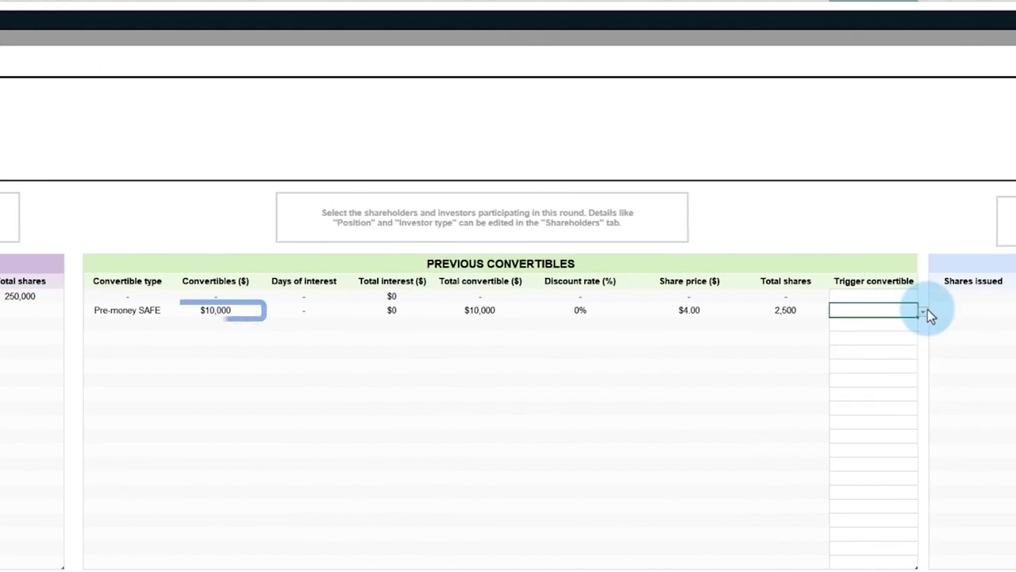
{"action": "left_click", "coordinate": [923, 312]}
{"action": "left_click", "coordinate": [896, 325]}
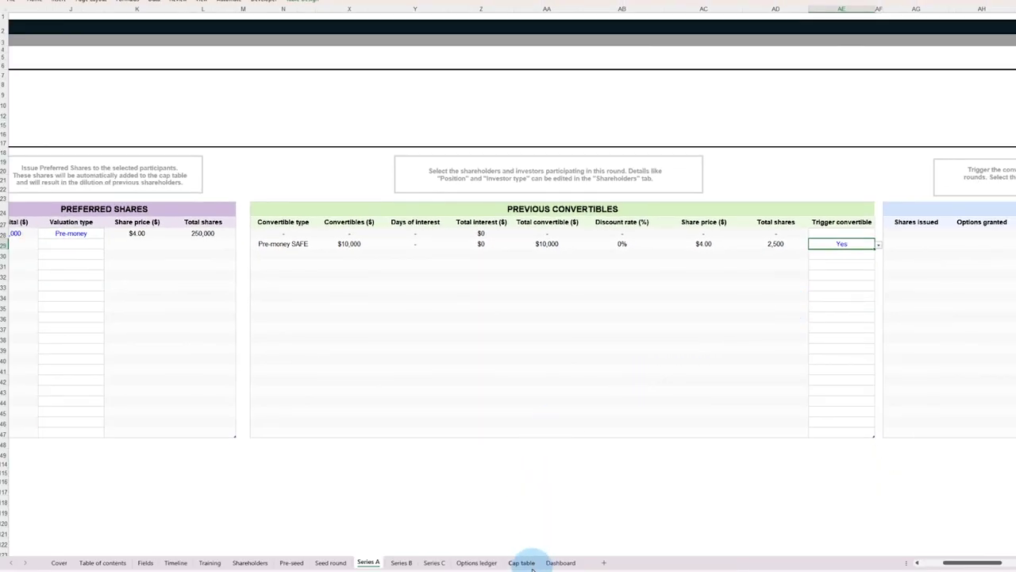
{"action": "left_click", "coordinate": [521, 562]}
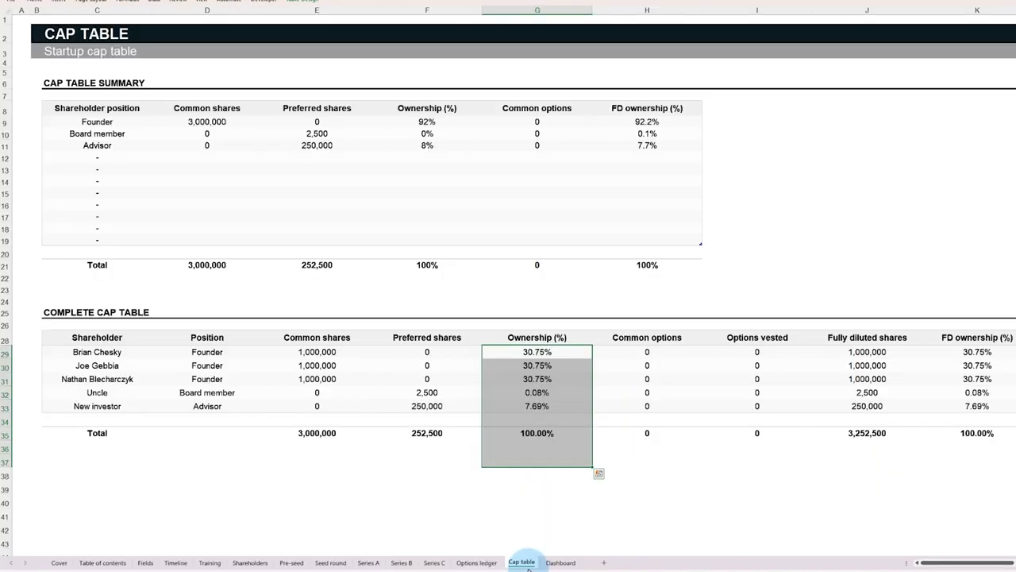
{"action": "left_click", "coordinate": [649, 499]}
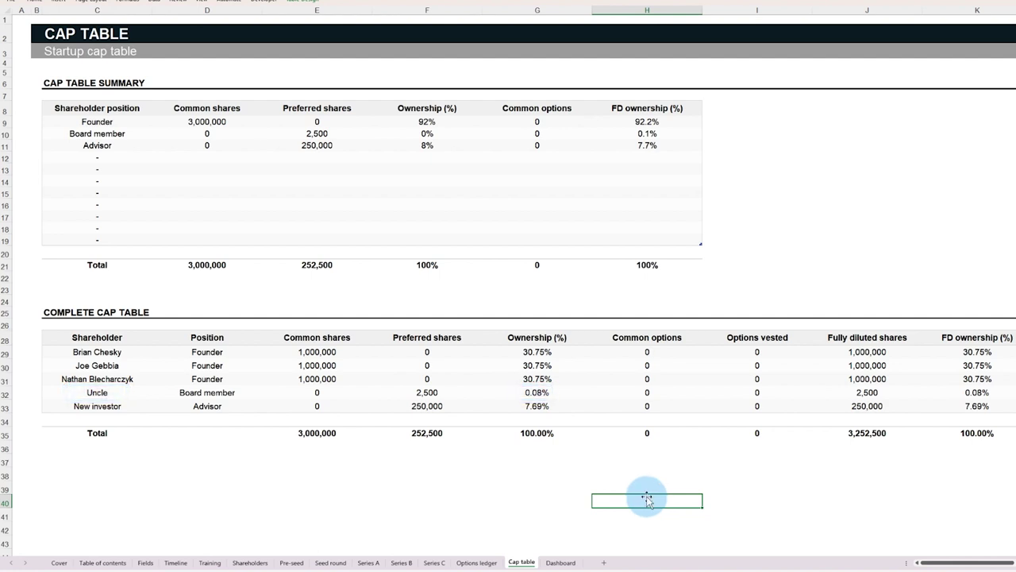
- Enter a 30% discount on Uncle's Seed round SAFE and check its 3,571-share Series A conversion
{"action": "left_click", "coordinate": [308, 562]}
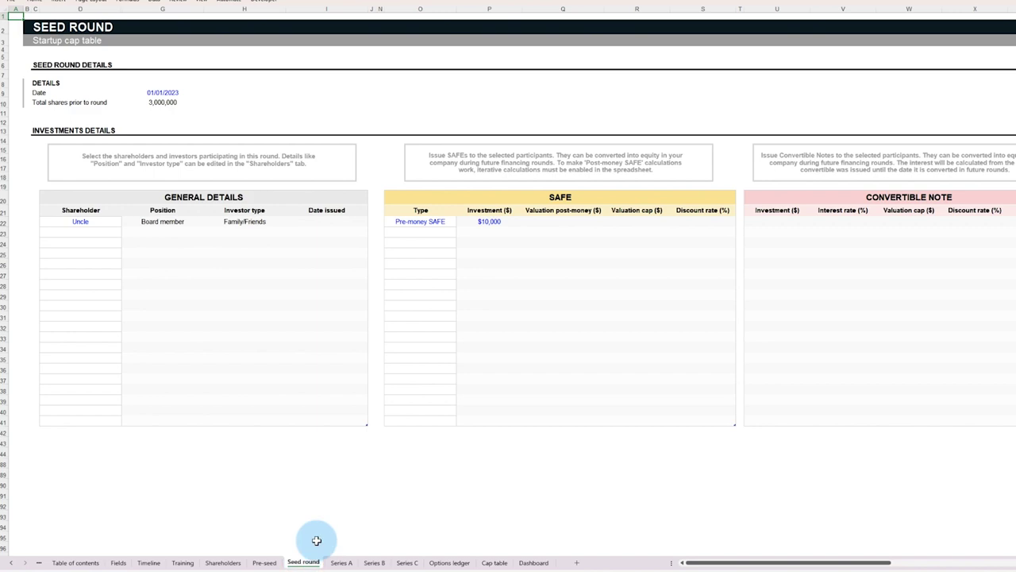
{"action": "left_click", "coordinate": [703, 220]}
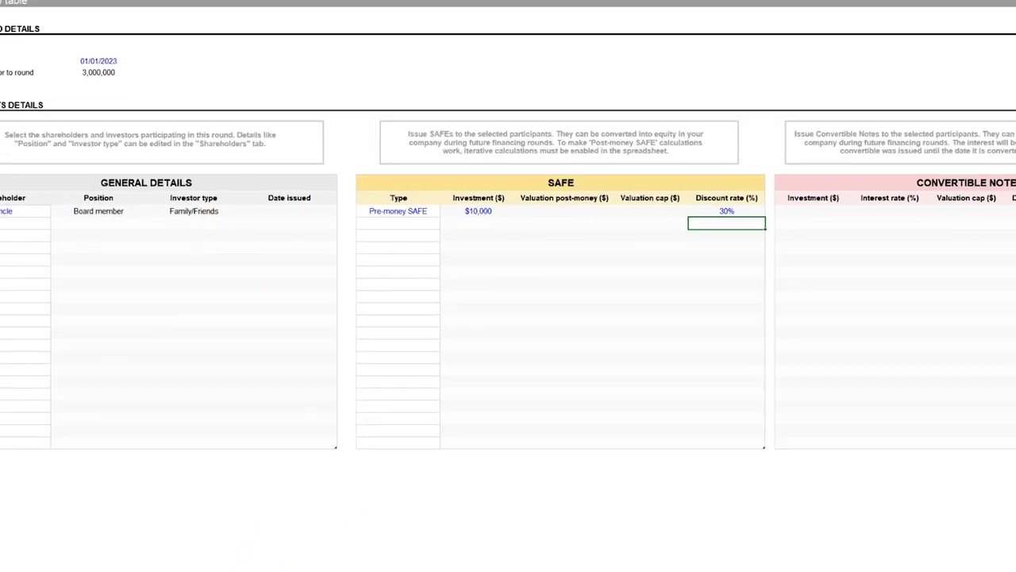
{"action": "left_click", "coordinate": [370, 562]}
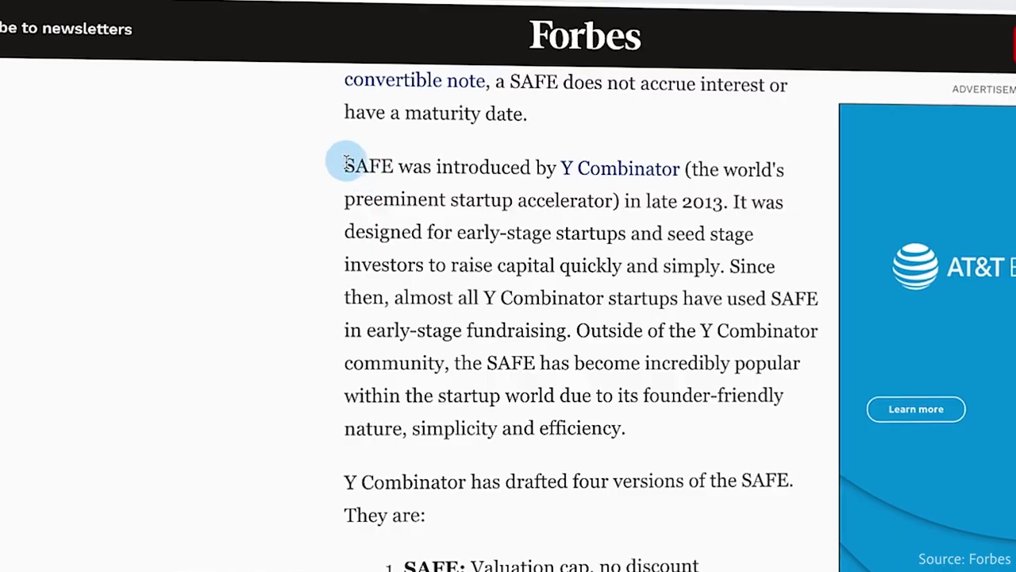
- Select the Forbes sentence stating Y Combinator introduced the SAFE in late 2013
{"action": "left_click_drag", "start_coordinate": [340, 166], "coordinate": [717, 211]}
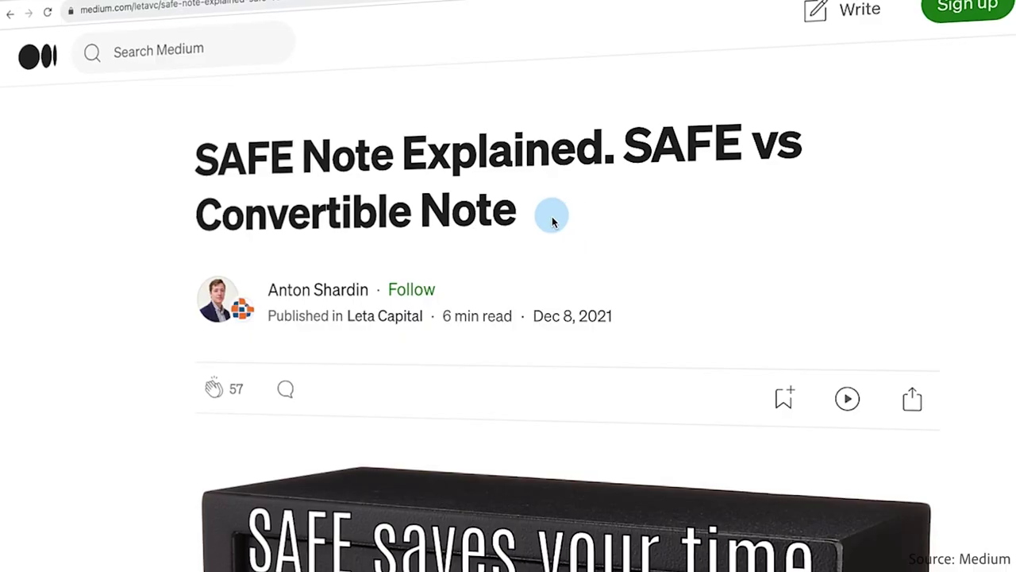
{"action": "left_click_drag", "start_coordinate": [553, 222], "coordinate": [111, 143]}
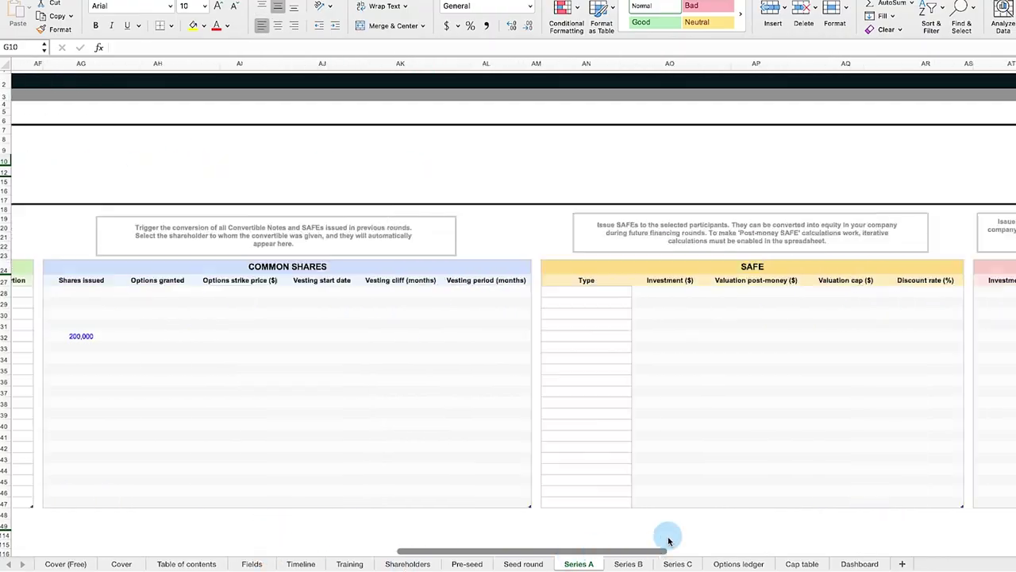
- Fill a convertible note row with 100,000 investment, 4.5 rate, $20,000,000 cap and 25 discount
{"action": "left_click", "coordinate": [432, 235]}
{"action": "type", "text": "100,000"}
{"action": "left_click", "coordinate": [477, 235]}
{"action": "type", "text": "4.5"}
{"action": "left_click", "coordinate": [540, 236]}
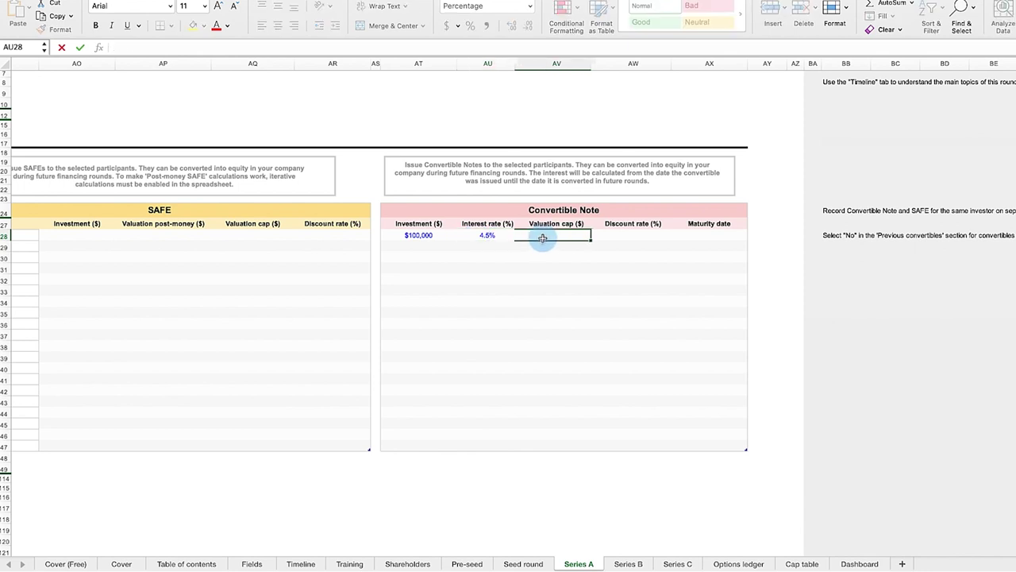
{"action": "type", "text": "20,00"}
{"action": "left_click", "coordinate": [624, 235]}
{"action": "type", "text": "25"}
{"action": "left_click", "coordinate": [706, 235]}
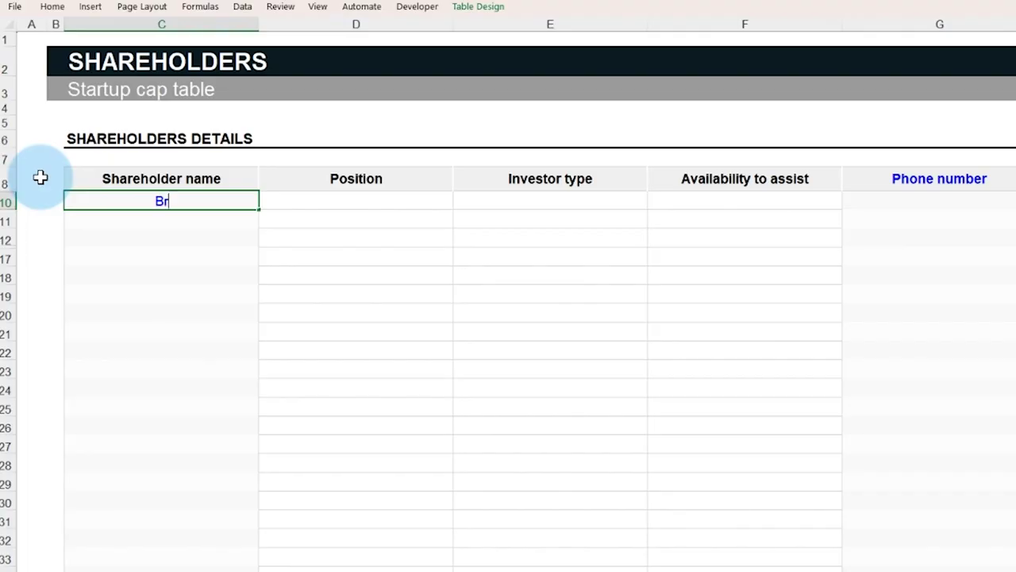
- Enter the two founders' names in the founder rows
{"action": "key", "text": "Return"}
{"action": "type", "text": "Joe Gebbia"}
{"action": "key", "text": "Return"}
{"action": "type", "text": "Nath"}
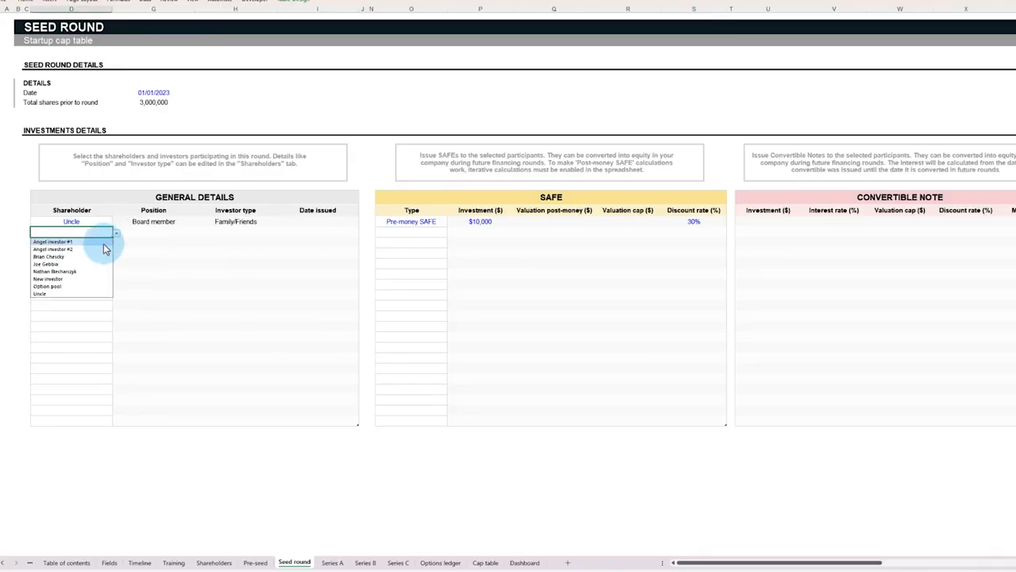
- Add Angel investor #1 and Angel investor #2 as seed round shareholders
{"action": "left_click", "coordinate": [104, 242]}
{"action": "left_click", "coordinate": [101, 242]}
{"action": "left_click", "coordinate": [116, 242]}
{"action": "left_click", "coordinate": [92, 259]}
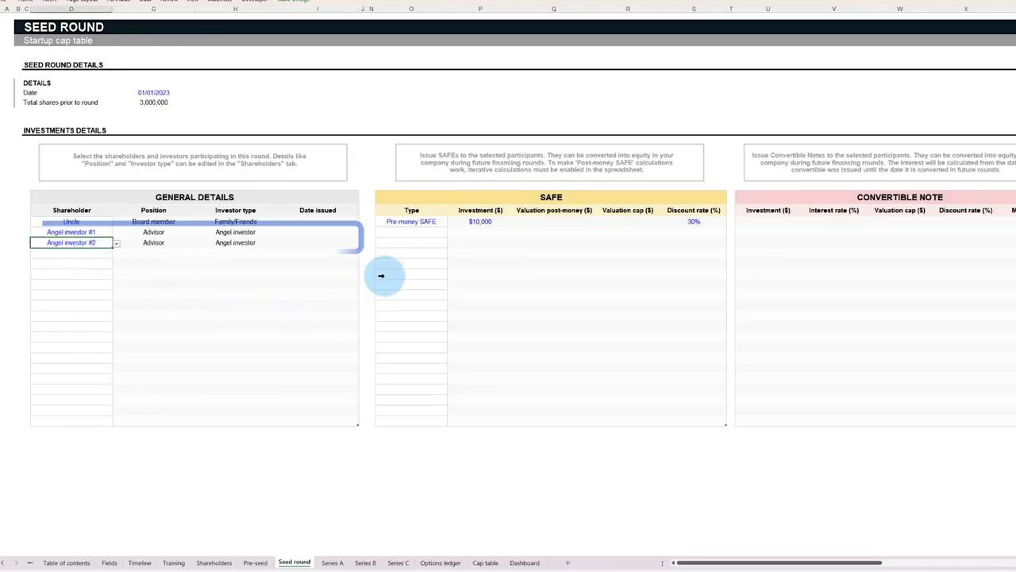
- Give Angel investor #1 a Pre-money SAFE and enter the 300000 convertible note at 8%
{"action": "left_click", "coordinate": [429, 231]}
{"action": "left_click", "coordinate": [451, 232]}
{"action": "left_click", "coordinate": [435, 241]}
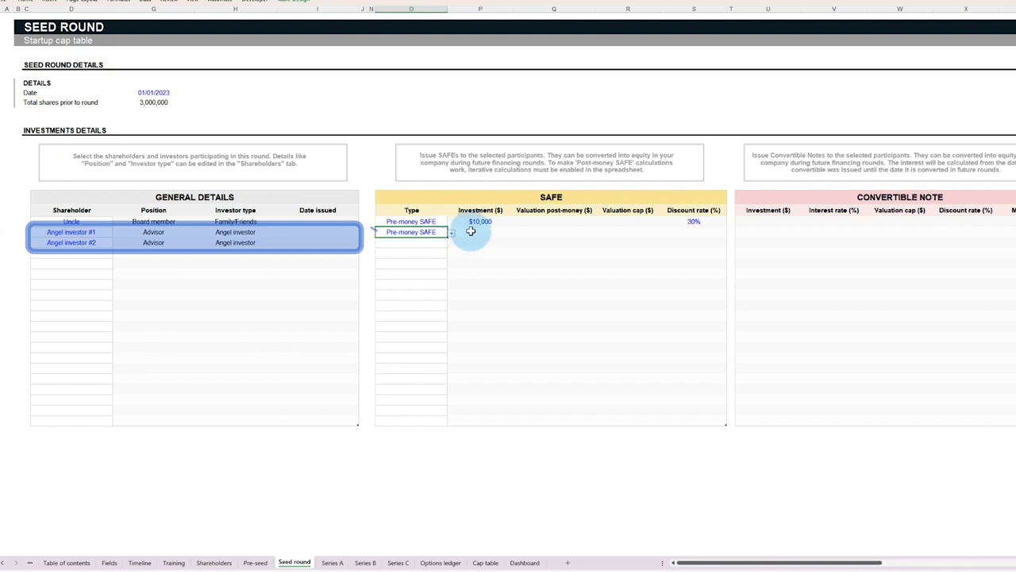
{"action": "left_click", "coordinate": [469, 231]}
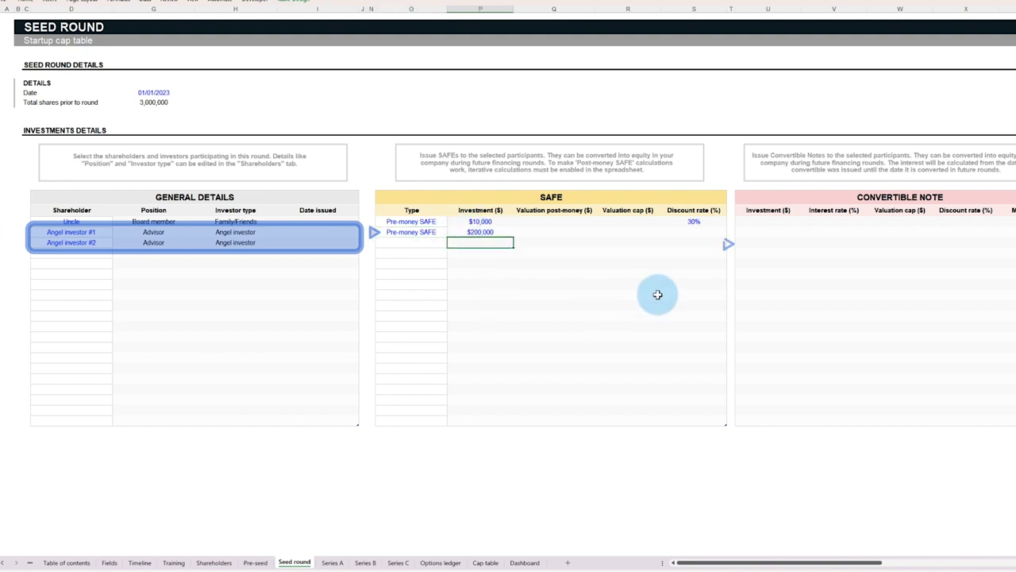
{"action": "type", "text": "3000000"}
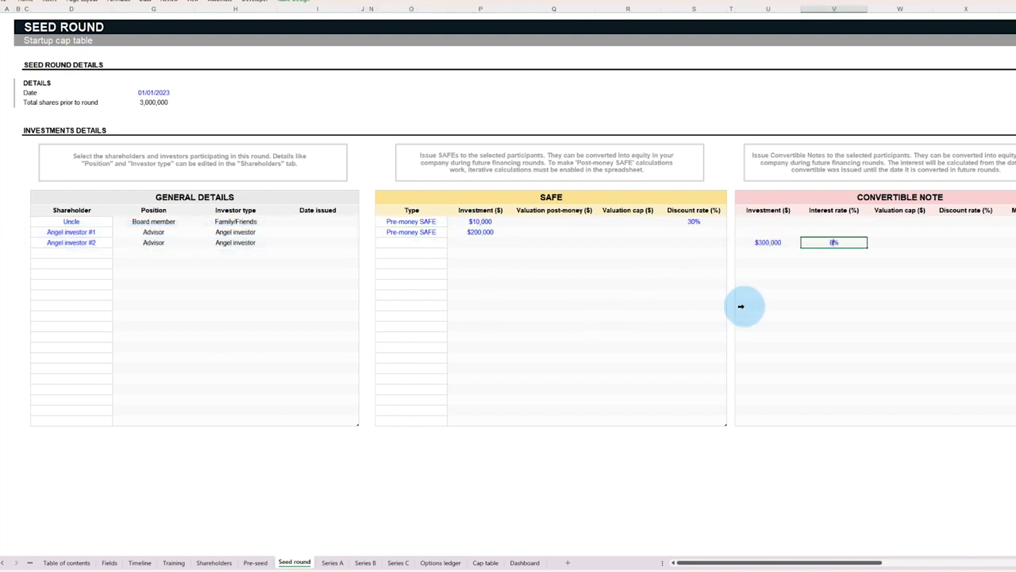
{"action": "left_click", "coordinate": [746, 306]}
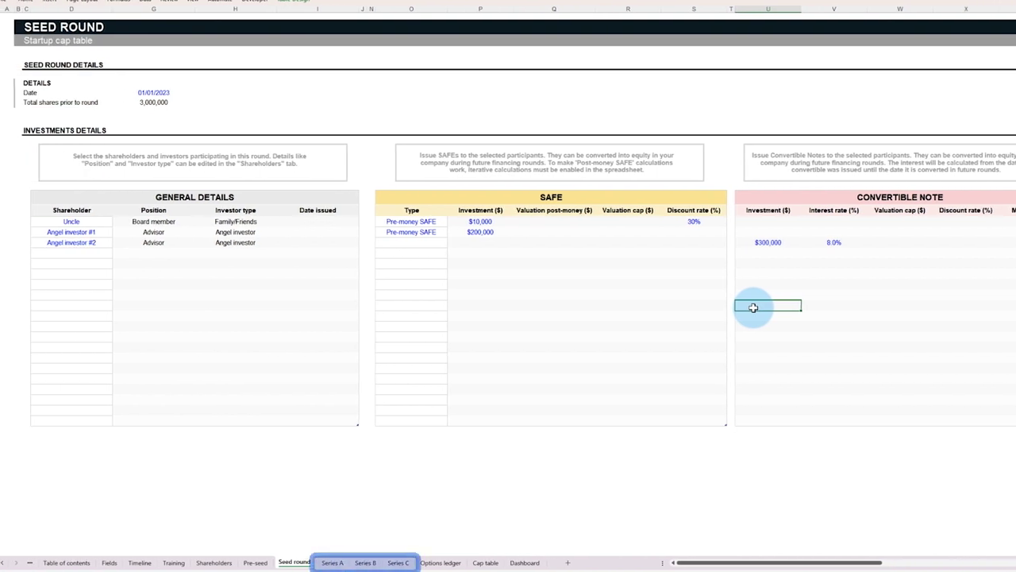
{"action": "left_click", "coordinate": [332, 562]}
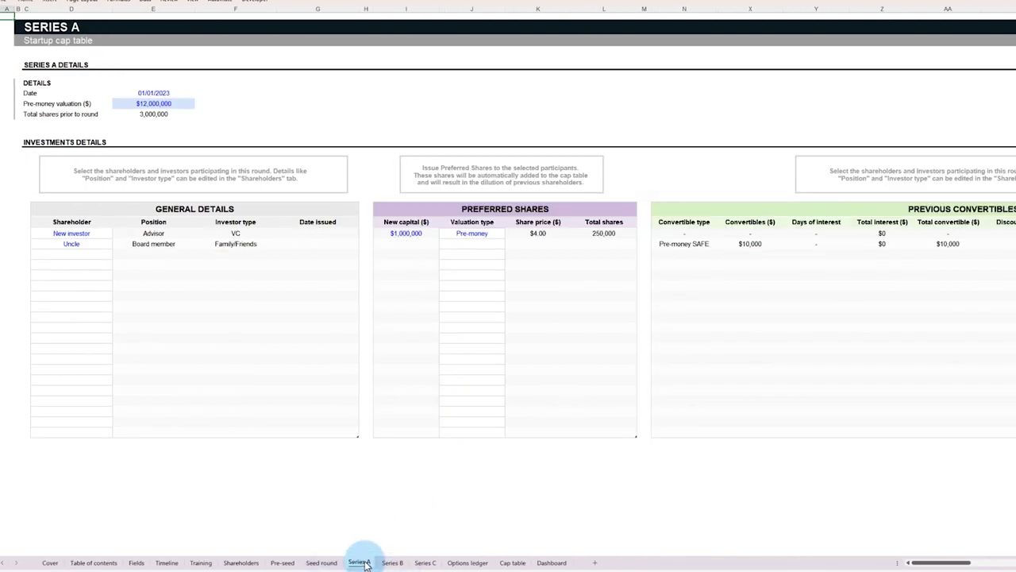
- Scroll the sheet tab bar, then highlight the JD Supra and Fortune article headlines
{"action": "left_click_drag", "start_coordinate": [922, 565], "coordinate": [1002, 566]}
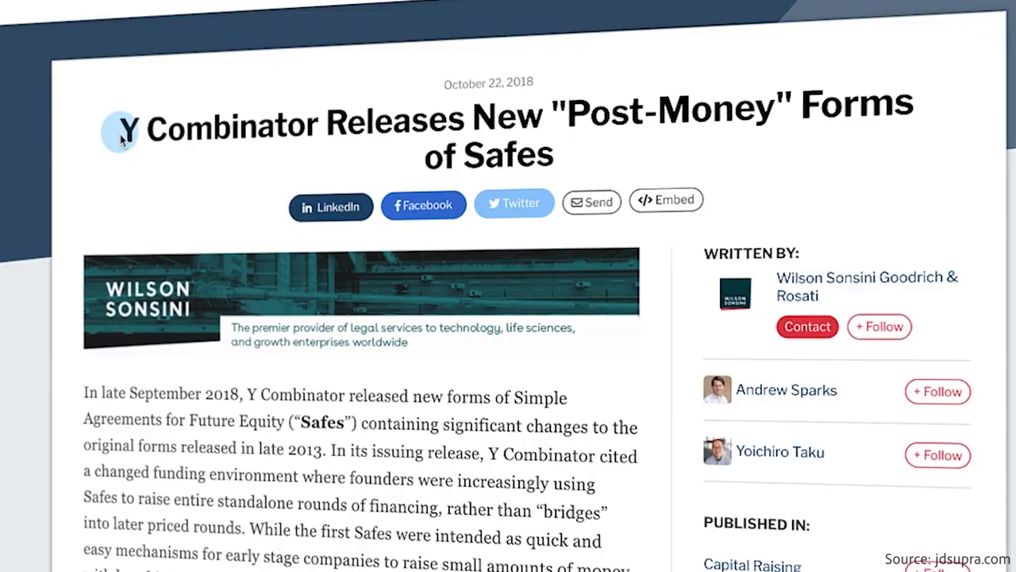
{"action": "left_click_drag", "start_coordinate": [118, 127], "coordinate": [562, 152]}
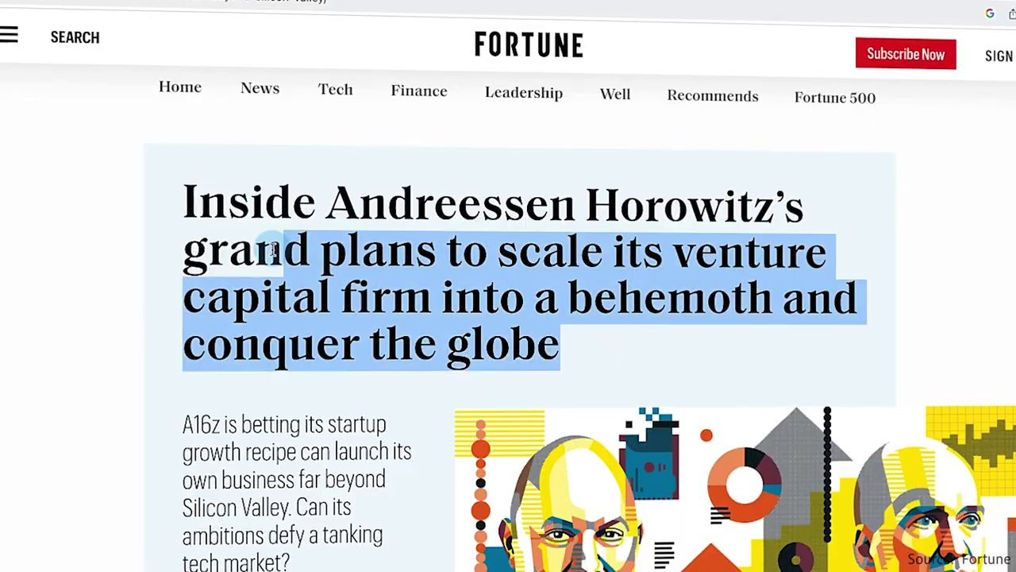
{"action": "left_click_drag", "start_coordinate": [262, 250], "coordinate": [109, 200]}
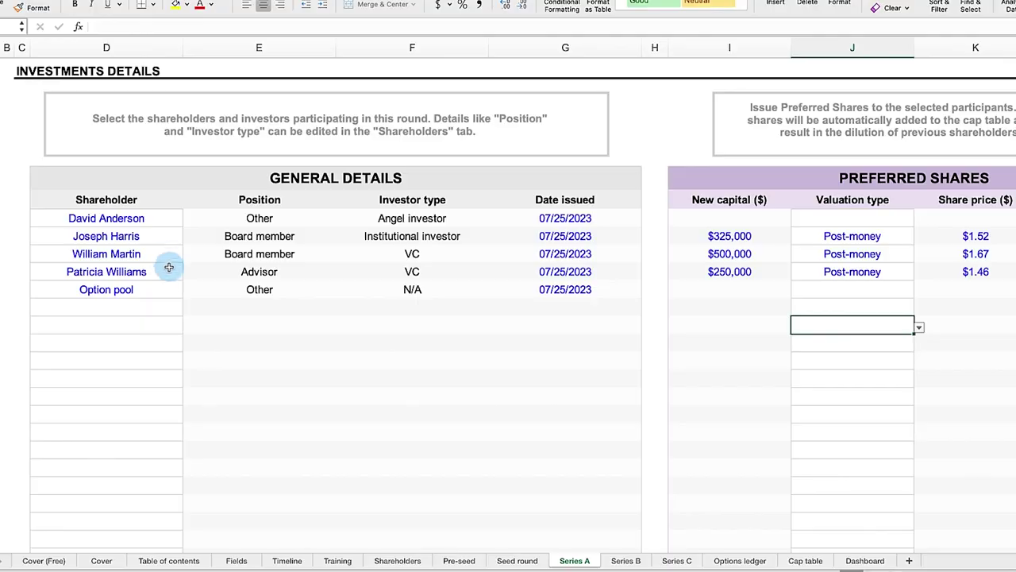
- Enter $10,000 new capital for the second investor with a Pre-money valuation type
{"action": "left_click", "coordinate": [162, 256]}
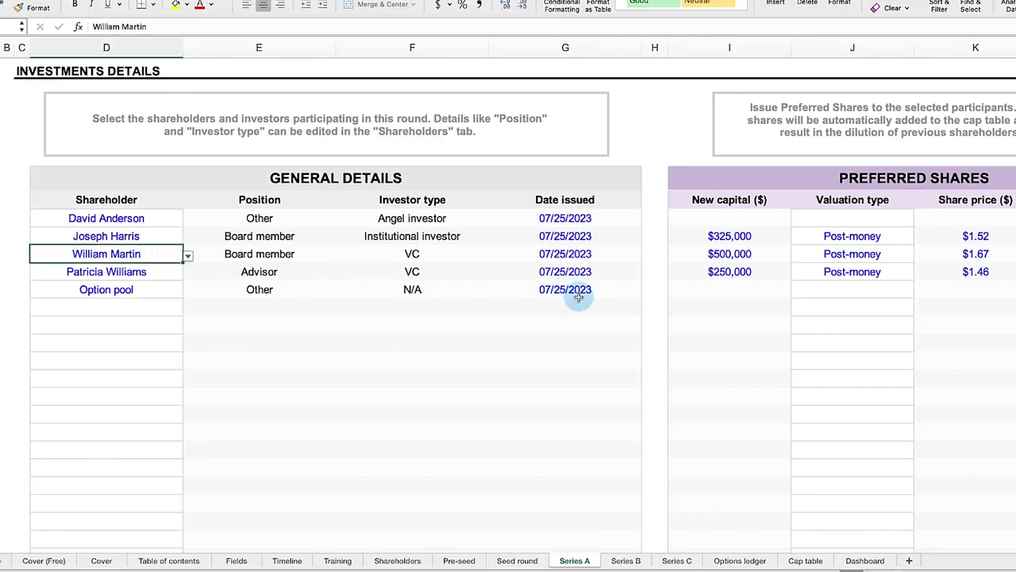
{"action": "scroll", "coordinate": [577, 298], "scroll_direction": "right", "scroll_amount": 5}
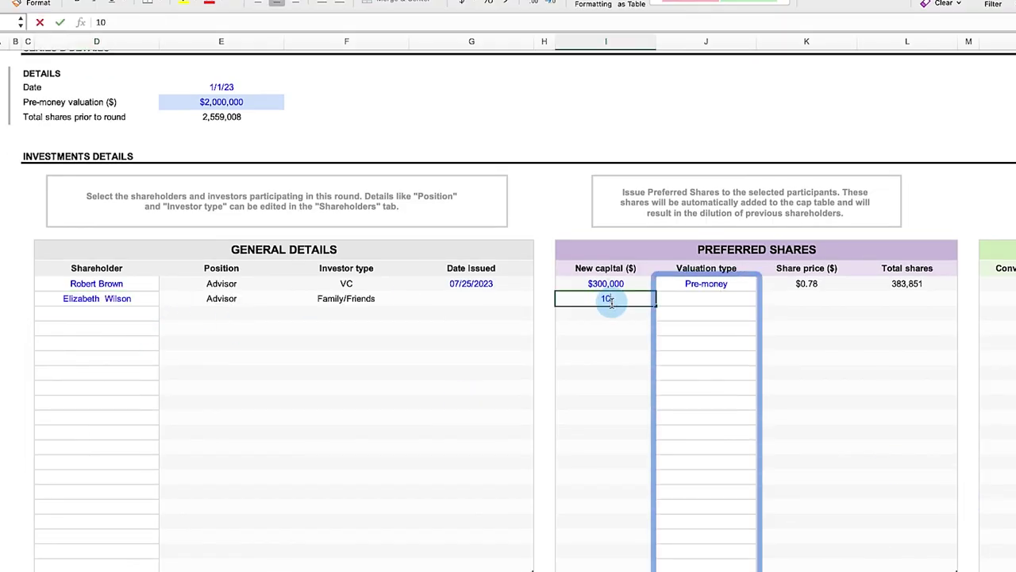
{"action": "type", "text": "10000"}
{"action": "left_click", "coordinate": [705, 299]}
{"action": "left_click", "coordinate": [760, 298]}
{"action": "left_click", "coordinate": [706, 314]}
- Add the third shareholder with $20,000 new capital at Post-money valuation
{"action": "left_click", "coordinate": [96, 314]}
{"action": "left_click", "coordinate": [164, 314]}
{"action": "left_click", "coordinate": [68, 464]}
{"action": "left_click", "coordinate": [608, 314]}
{"action": "type", "text": "20000"}
{"action": "left_click", "coordinate": [705, 313]}
{"action": "left_click", "coordinate": [760, 314]}
{"action": "left_click", "coordinate": [706, 344]}
- Add the employee as fourth investor with $5,000 new capital, Post-money
{"action": "left_click", "coordinate": [146, 330]}
{"action": "left_click", "coordinate": [164, 330]}
{"action": "left_click", "coordinate": [80, 420]}
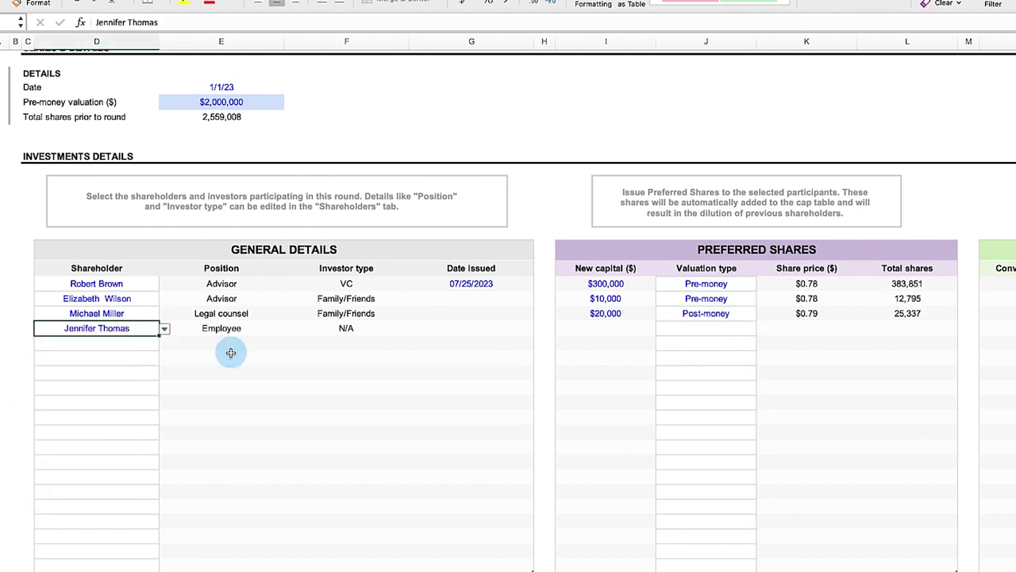
{"action": "left_click", "coordinate": [606, 328]}
{"action": "type", "text": "5000"}
{"action": "left_click", "coordinate": [705, 328]}
{"action": "left_click", "coordinate": [761, 328]}
- Add the CEO as fifth investor with $400,000 new capital, Pre-money
{"action": "left_click", "coordinate": [158, 342]}
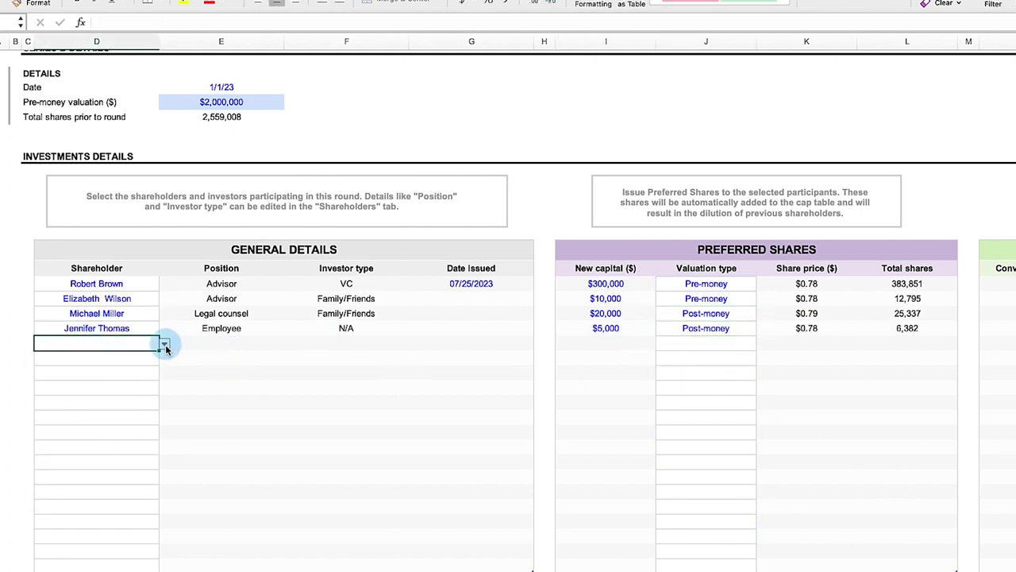
{"action": "left_click", "coordinate": [164, 343]}
{"action": "left_click", "coordinate": [57, 417]}
{"action": "left_click", "coordinate": [596, 343]}
{"action": "type", "text": "400000"}
{"action": "key", "text": "Return"}
{"action": "left_click", "coordinate": [704, 343]}
{"action": "left_click", "coordinate": [703, 361]}
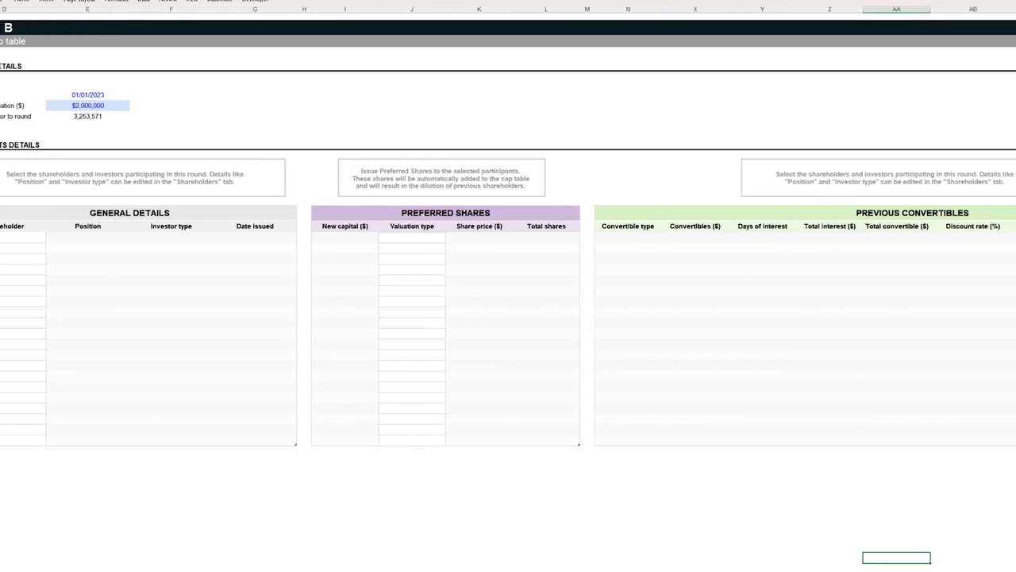
{"action": "scroll", "coordinate": [508, 317], "scroll_direction": "right", "scroll_amount": 8}
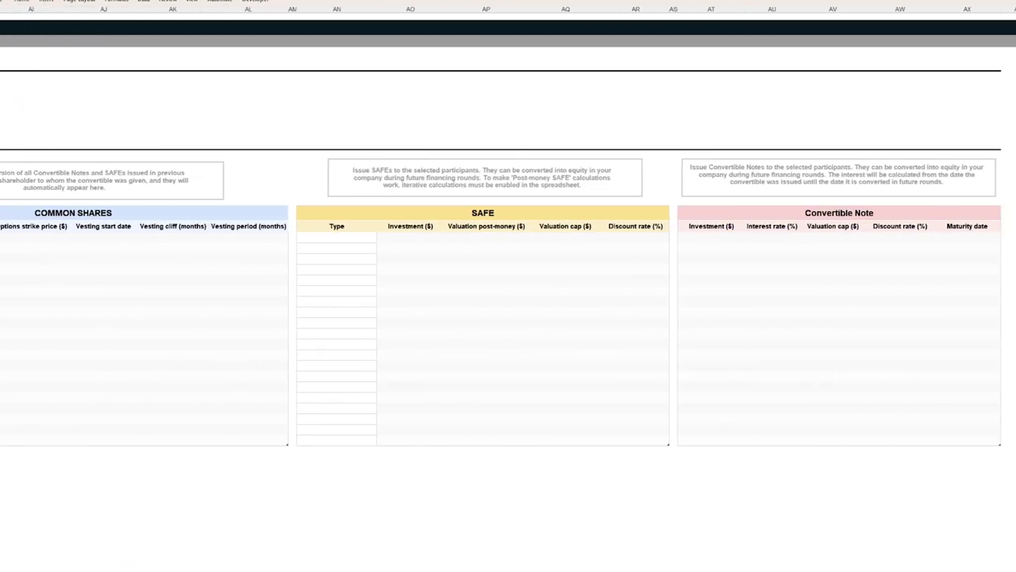
- Record the first SAFE at 100 with a $1,500,000 valuation cap and 20% discount
{"action": "left_click", "coordinate": [582, 229]}
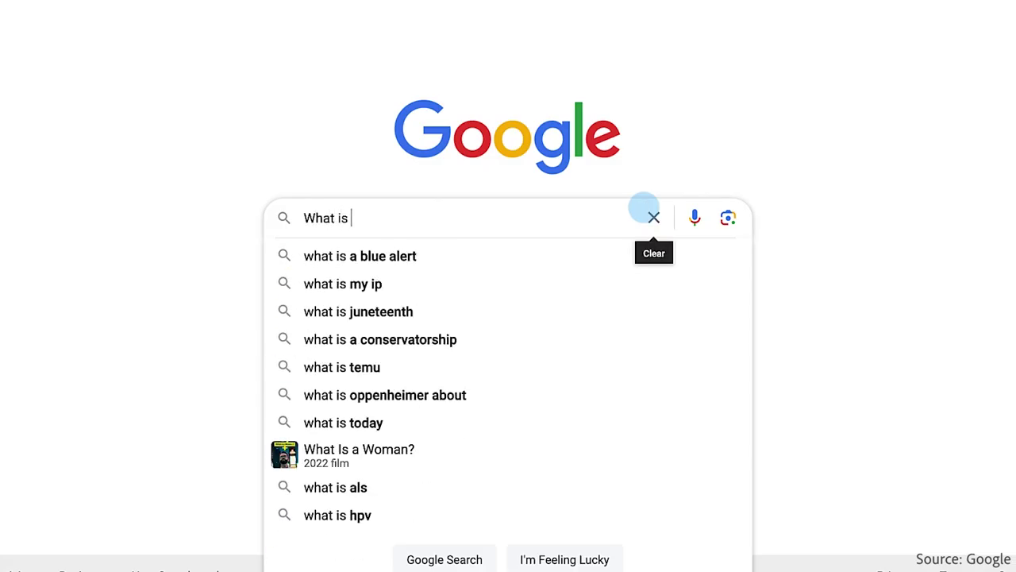
{"action": "type", "text": "valuation cap?"}
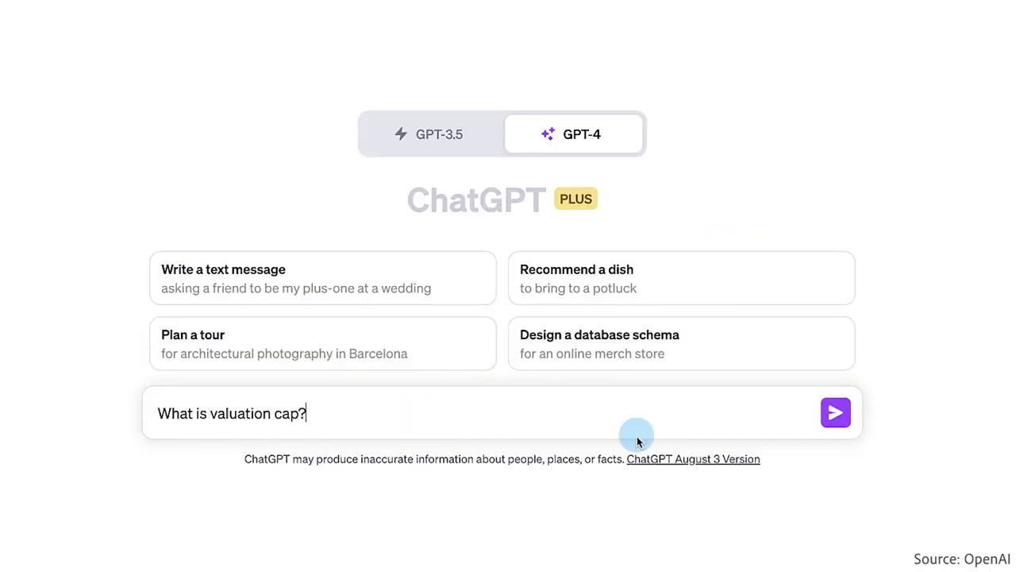
{"action": "type", "text": "100"}
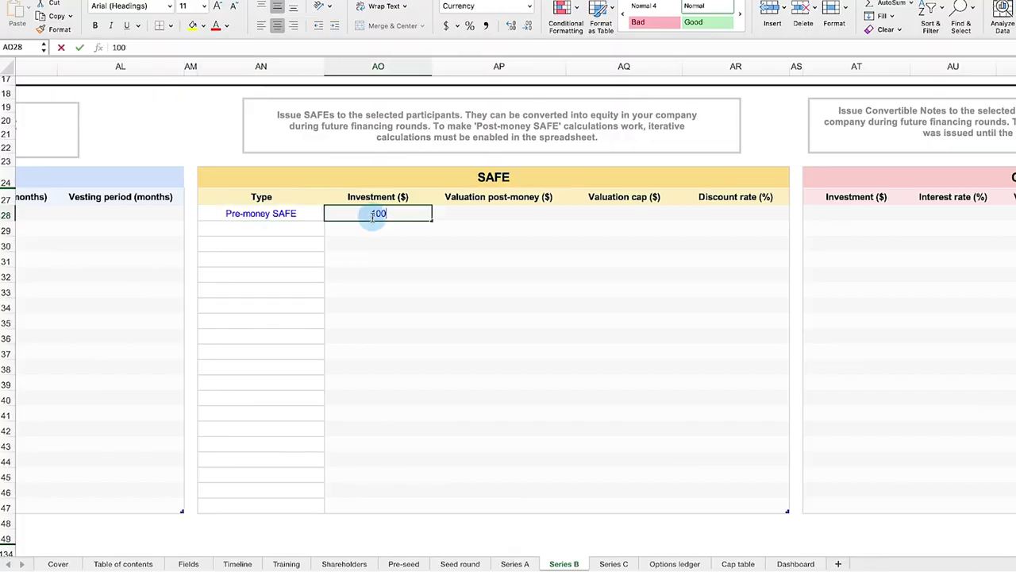
{"action": "left_click", "coordinate": [611, 213]}
{"action": "type", "text": "1500000"}
{"action": "left_click", "coordinate": [709, 213]}
{"action": "type", "text": "20"}
- Record a Post-money SAFE of $250,000 at $800,000 valuation, $1,500,000 cap, 25% discount
{"action": "left_click", "coordinate": [262, 228]}
{"action": "left_click", "coordinate": [384, 233]}
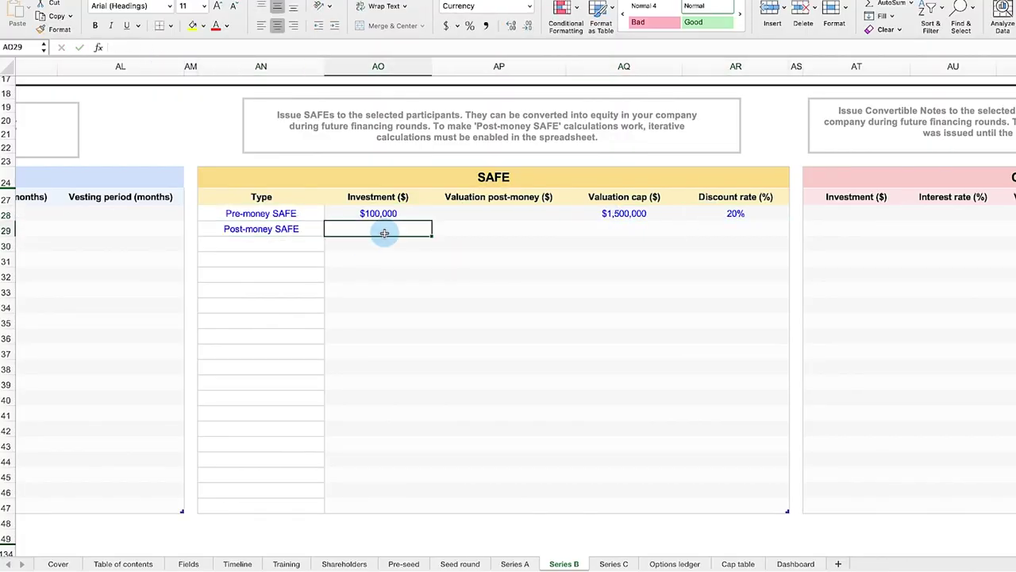
{"action": "type", "text": "250000"}
{"action": "left_click", "coordinate": [494, 228]}
{"action": "type", "text": "800000"}
{"action": "left_click", "coordinate": [635, 229]}
{"action": "type", "text": "1500000"}
{"action": "key", "text": "Tab"}
{"action": "type", "text": "25"}
{"action": "left_click", "coordinate": [316, 246]}
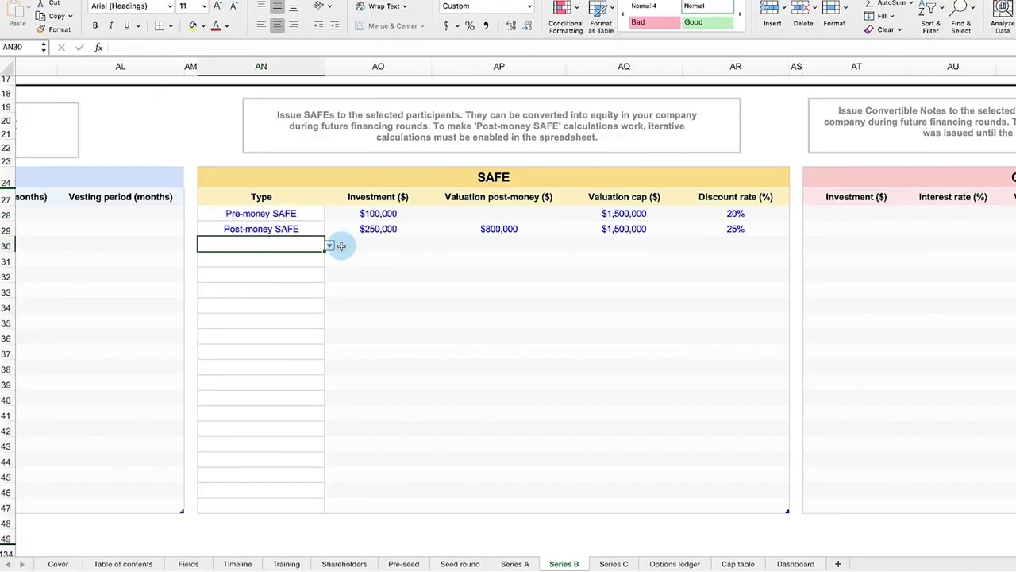
- Start the third Post-money SAFE at $300,000 with an $800,000 post-money valuation
{"action": "type", "text": "Post-money SAFE"}
{"action": "left_click", "coordinate": [397, 245]}
{"action": "type", "text": "300000"}
{"action": "left_click", "coordinate": [498, 245]}
{"action": "type", "text": "800000"}
{"action": "left_click", "coordinate": [624, 245]}
- Finish the third SAFE's $1,500,000 cap, then browse the Timeline, Series A and Series B sheets
{"action": "type", "text": "1500000"}
{"action": "left_click", "coordinate": [237, 563]}
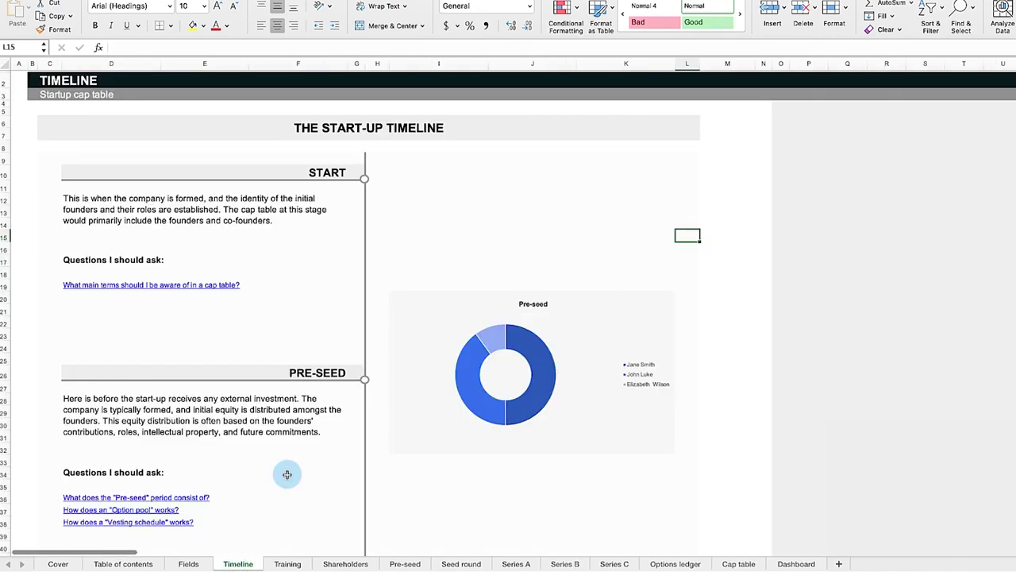
{"action": "scroll", "coordinate": [286, 474], "scroll_direction": "down", "scroll_amount": 20}
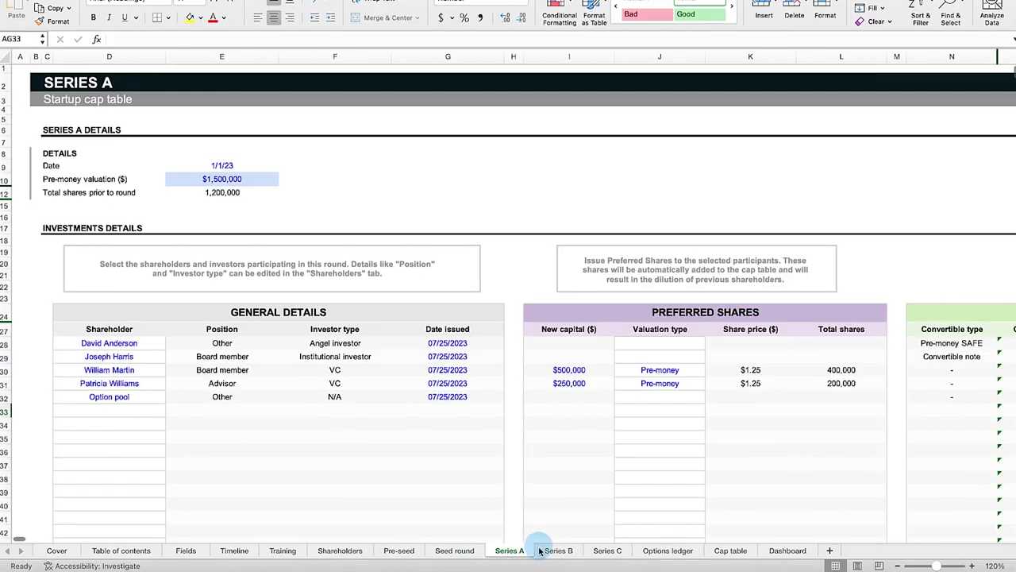
{"action": "left_click", "coordinate": [558, 551]}
{"action": "left_click", "coordinate": [600, 551]}
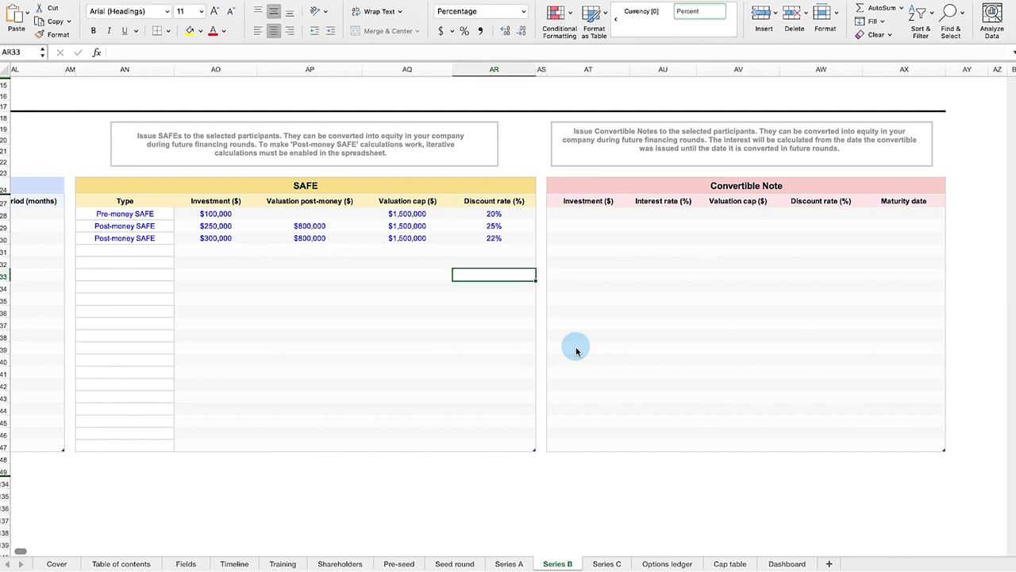
{"action": "scroll", "coordinate": [574, 346], "scroll_direction": "left", "scroll_amount": 15}
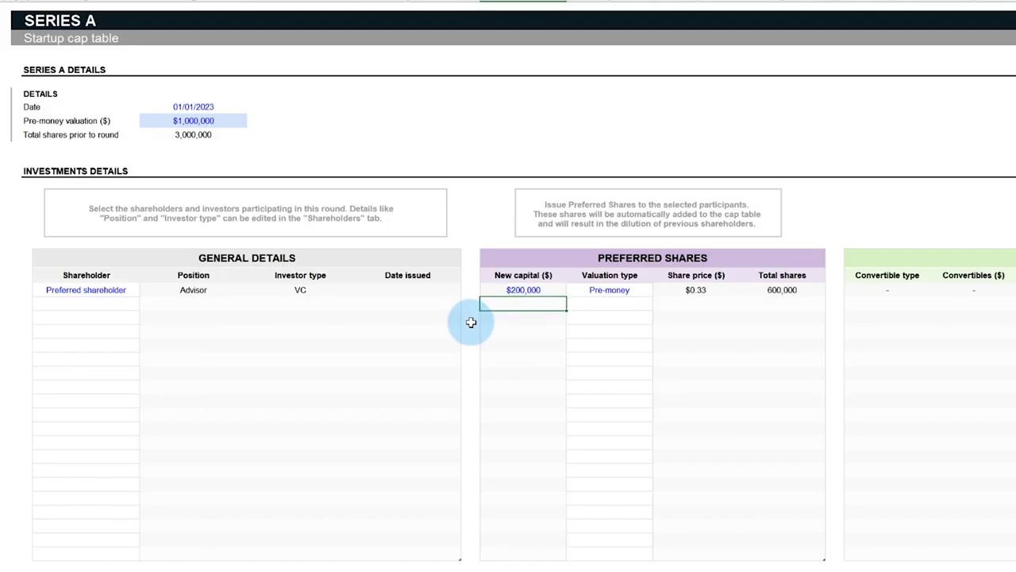
- Review the Series B, Series C and Cap table sheets, then add the SAFE shareholder to Series A
{"action": "left_click", "coordinate": [202, 558]}
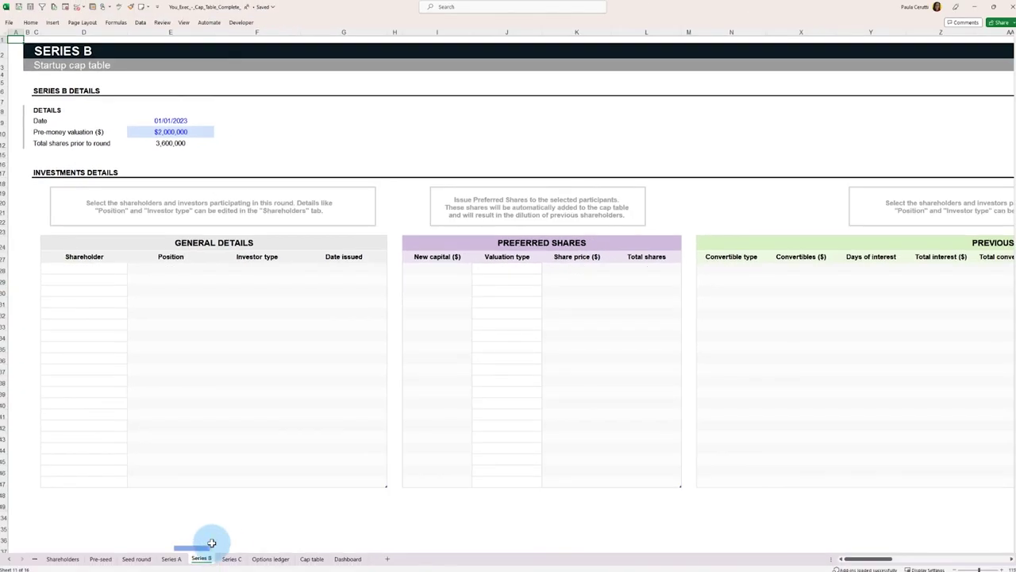
{"action": "left_click", "coordinate": [232, 559]}
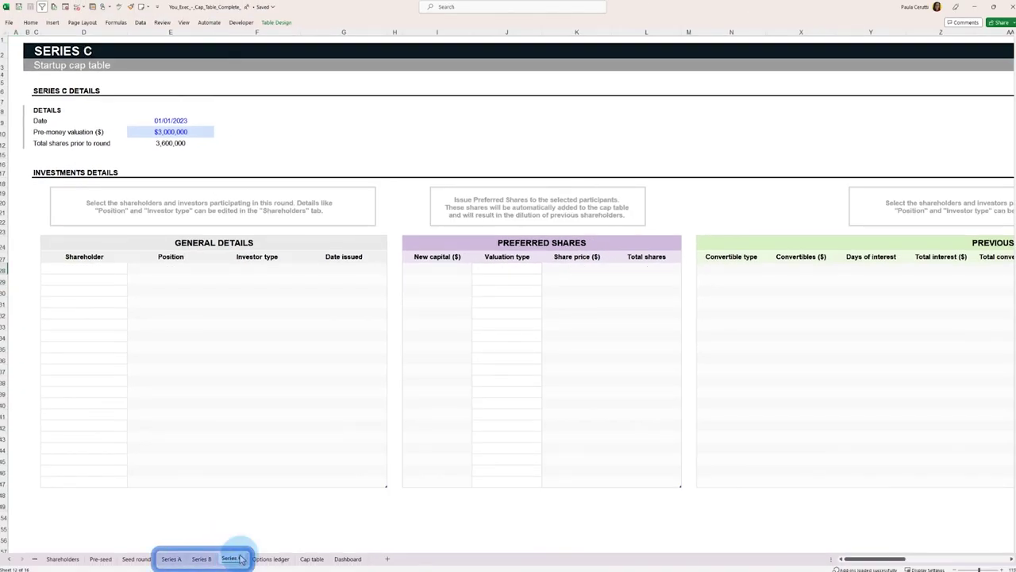
{"action": "left_click", "coordinate": [312, 559]}
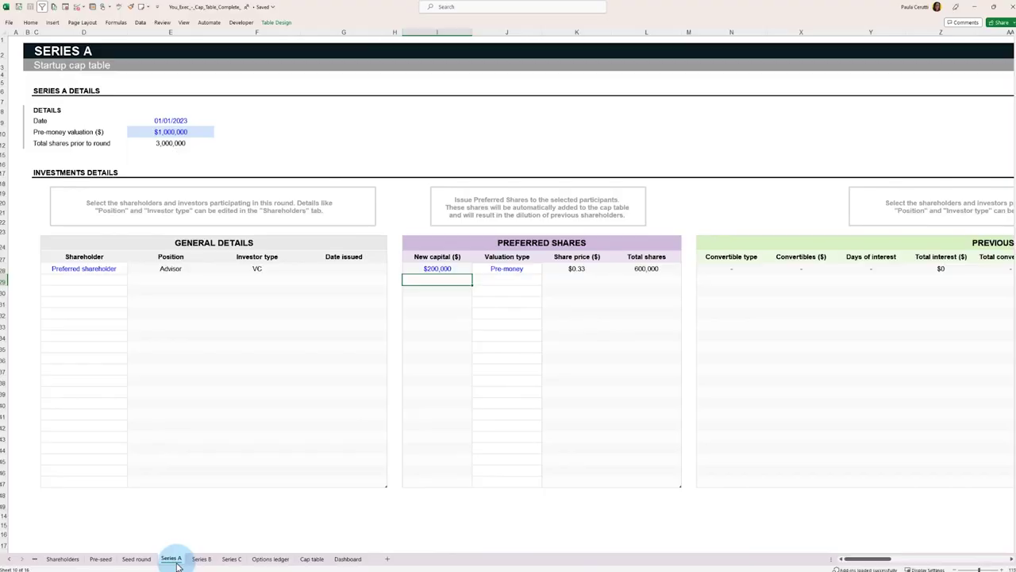
{"action": "left_click", "coordinate": [118, 280]}
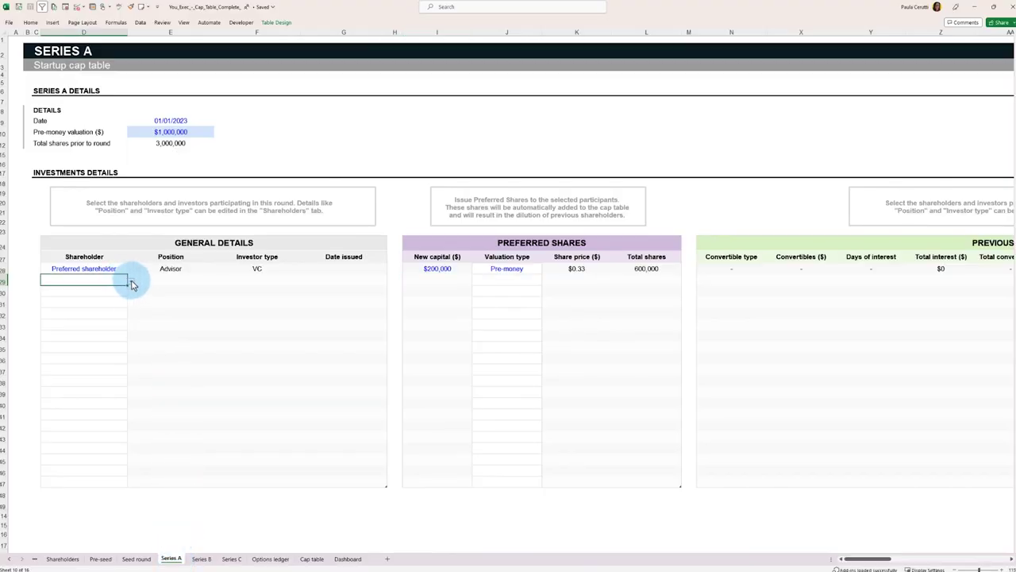
{"action": "left_click", "coordinate": [79, 316]}
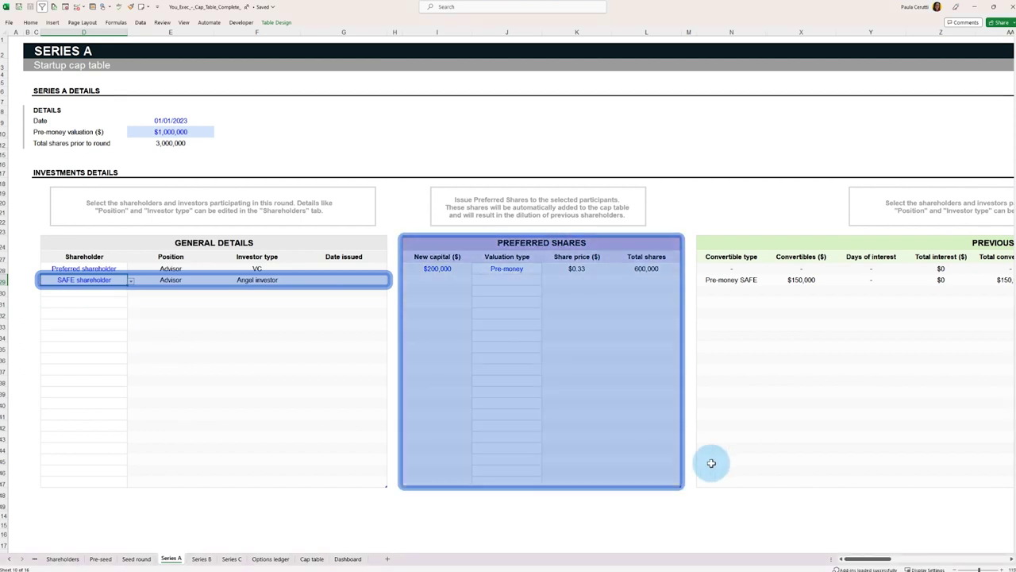
- Set the Pre-money SAFE's Trigger convertible to Yes and review the resulting Cap table
{"action": "left_click_drag", "start_coordinate": [866, 558], "coordinate": [884, 565]}
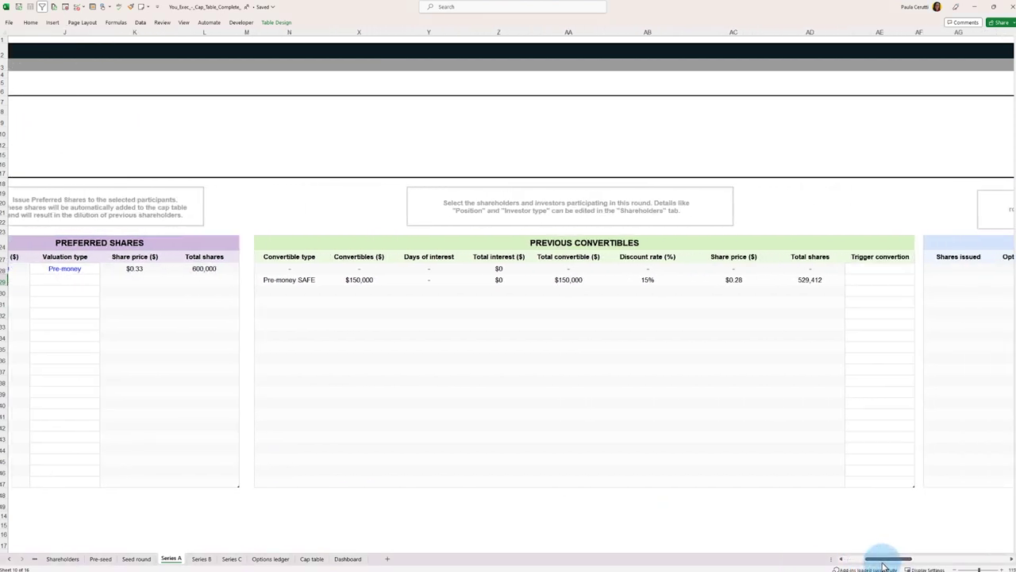
{"action": "left_click", "coordinate": [891, 290]}
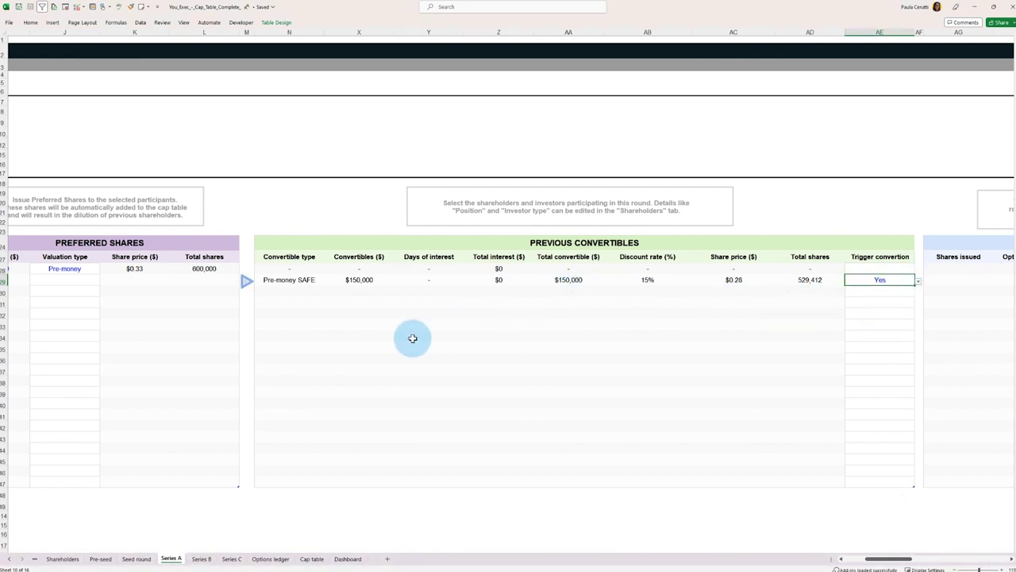
{"action": "left_click", "coordinate": [312, 559]}
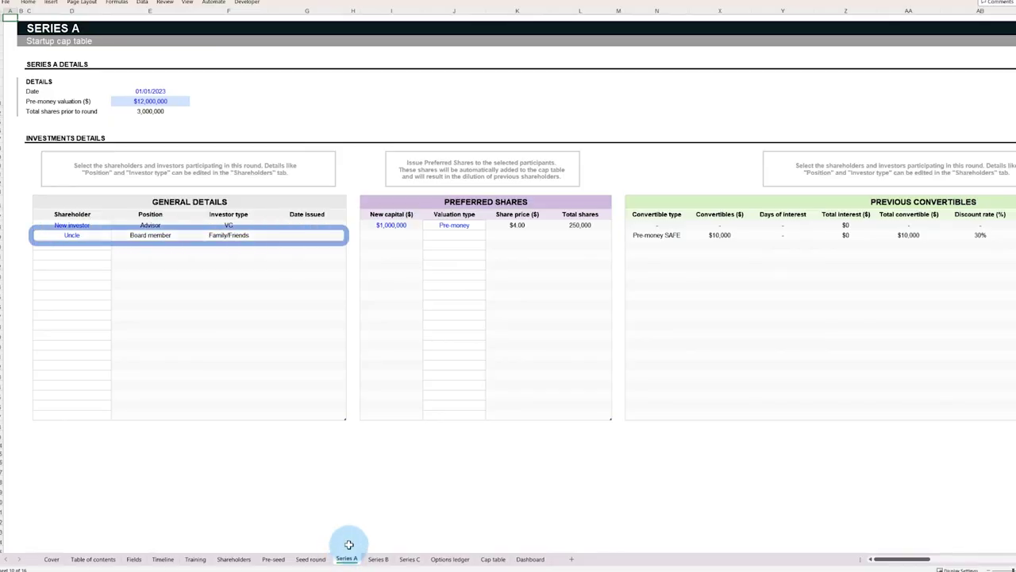
{"action": "left_click_drag", "start_coordinate": [877, 558], "coordinate": [909, 558]}
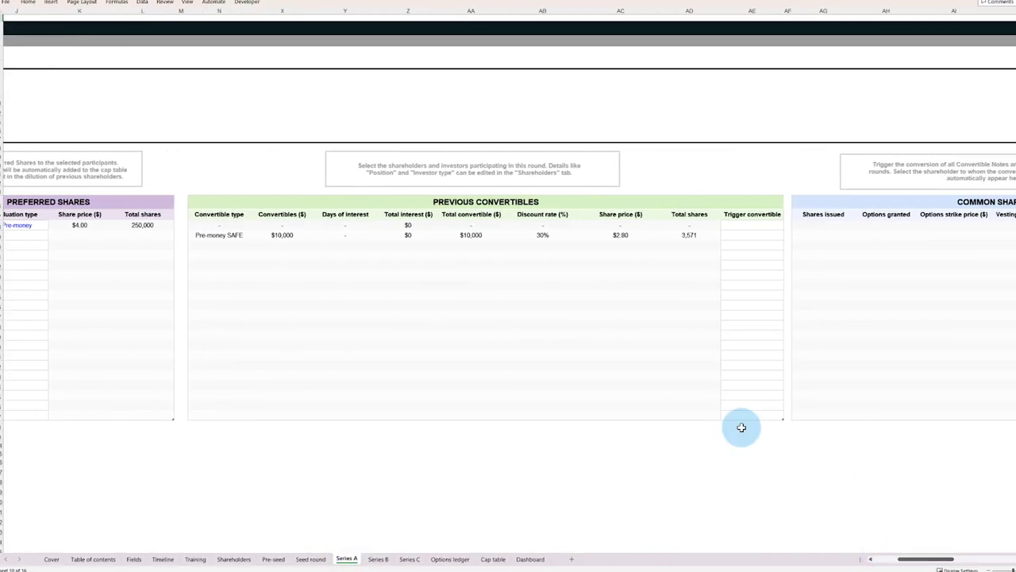
{"action": "left_click", "coordinate": [781, 235]}
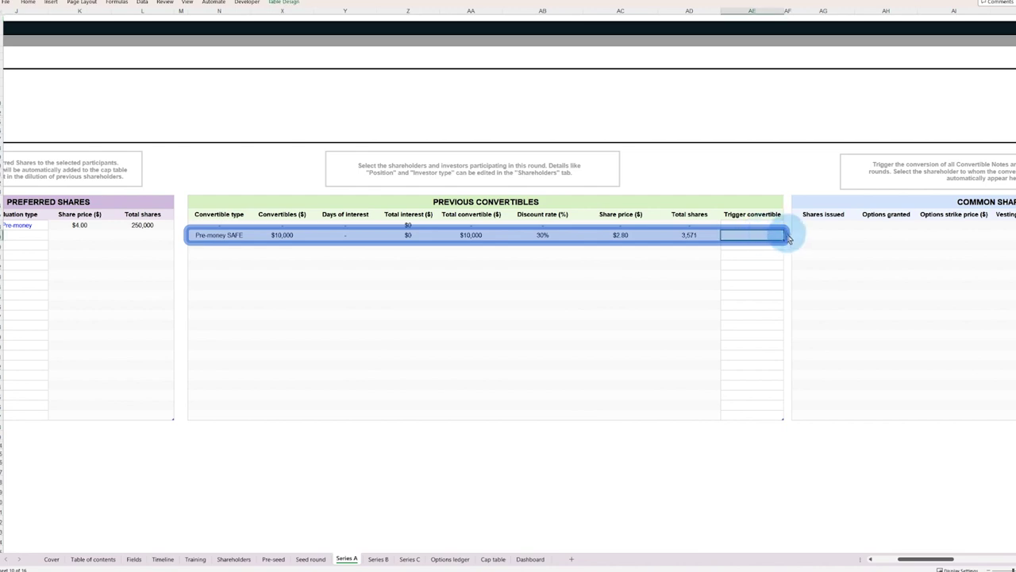
{"action": "left_click", "coordinate": [787, 236]}
{"action": "left_click", "coordinate": [766, 248]}
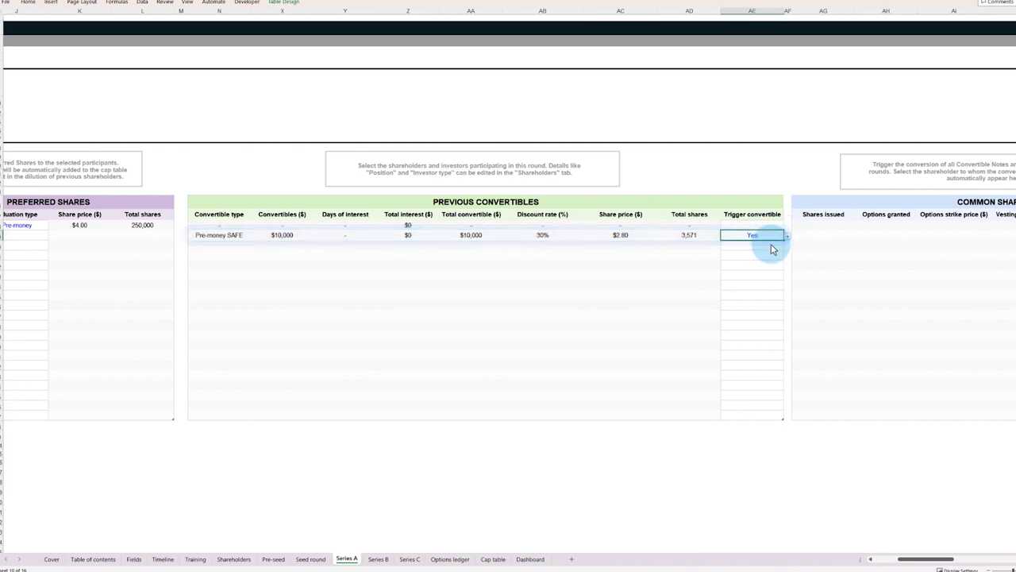
{"action": "left_click", "coordinate": [492, 559]}
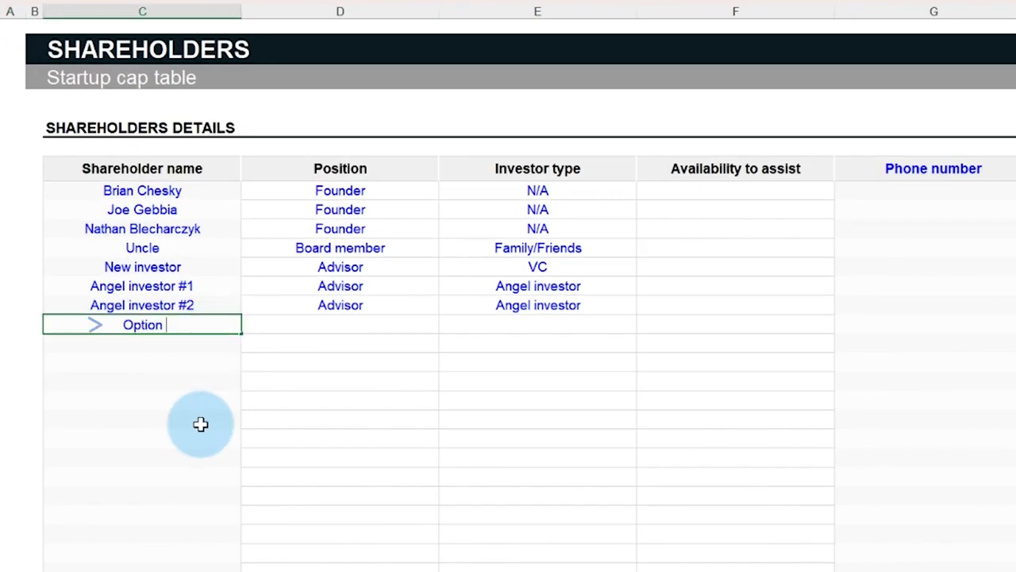
- Add an Option pool shareholder with position Other and investor type N/A
{"action": "type", "text": "pool"}
{"action": "key", "text": "Tab"}
{"action": "key", "text": "alt+Down"}
{"action": "key", "text": "Down"}
{"action": "key", "text": "Down"}
{"action": "key", "text": "Down"}
{"action": "key", "text": "Down"}
{"action": "key", "text": "Down"}
{"action": "key", "text": "Down"}
{"action": "key", "text": "Down"}
{"action": "key", "text": "Down"}
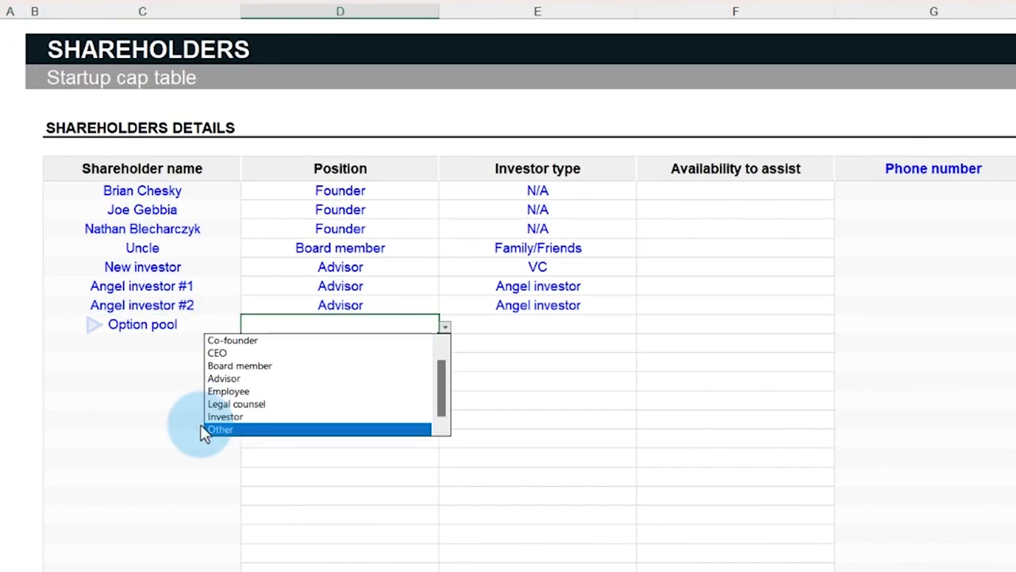
{"action": "key", "text": "Return"}
{"action": "key", "text": "Tab"}
{"action": "key", "text": "alt+Down"}
{"action": "key", "text": "Down"}
{"action": "key", "text": "Down"}
{"action": "key", "text": "Return"}
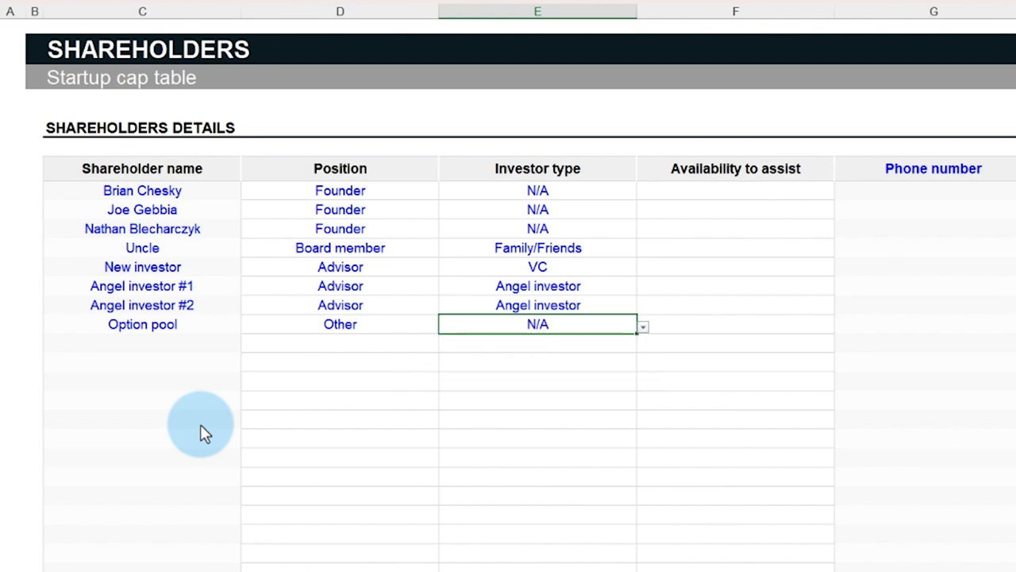
- Add the option pool to Series A with 300,000 shares issued and check the Cap table
{"action": "left_click", "coordinate": [352, 561]}
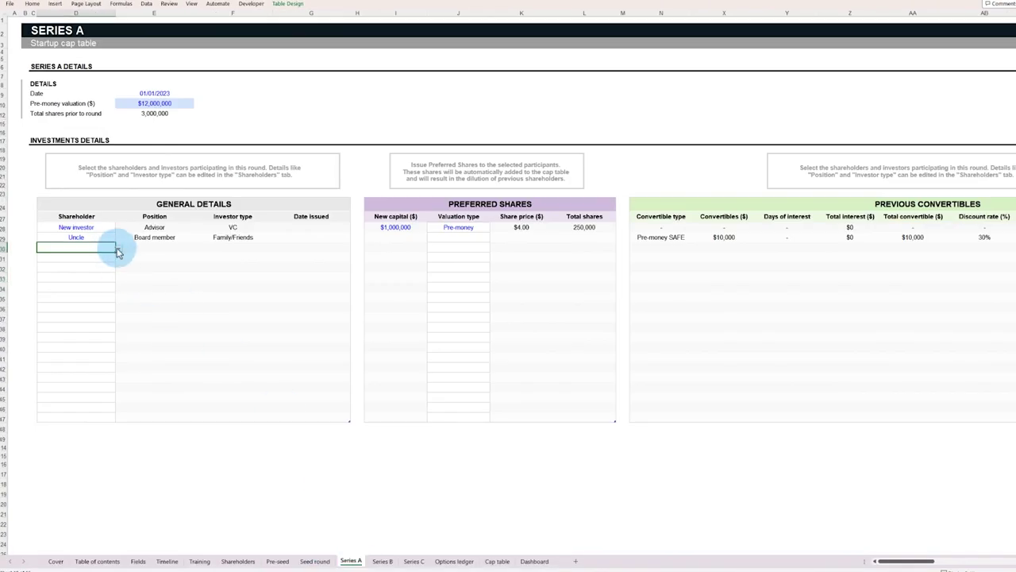
{"action": "left_click", "coordinate": [93, 292]}
{"action": "left_click_drag", "start_coordinate": [896, 558], "coordinate": [930, 556]}
{"action": "left_click", "coordinate": [398, 247]}
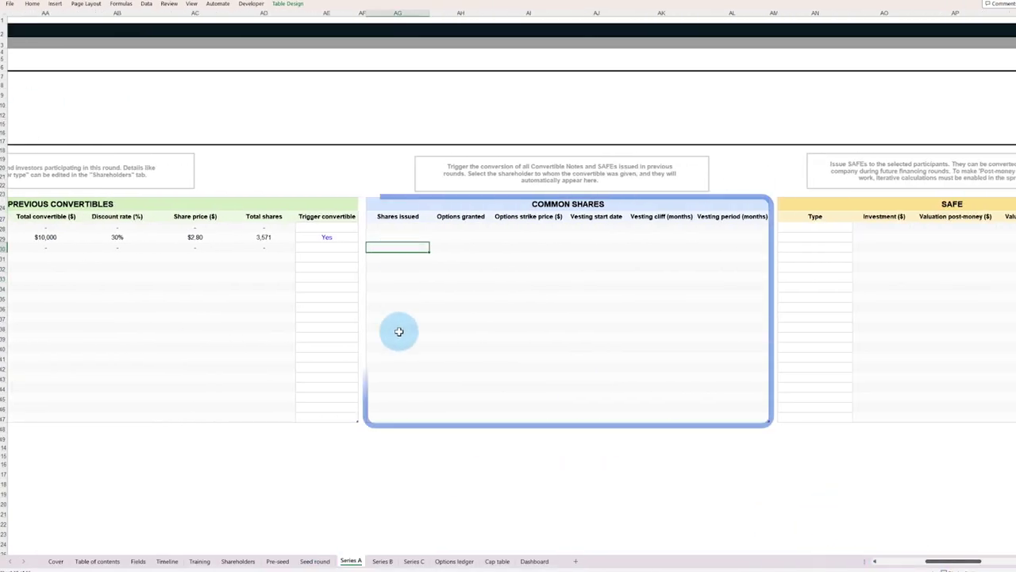
{"action": "type", "text": "3000000"}
{"action": "left_click", "coordinate": [497, 561]}
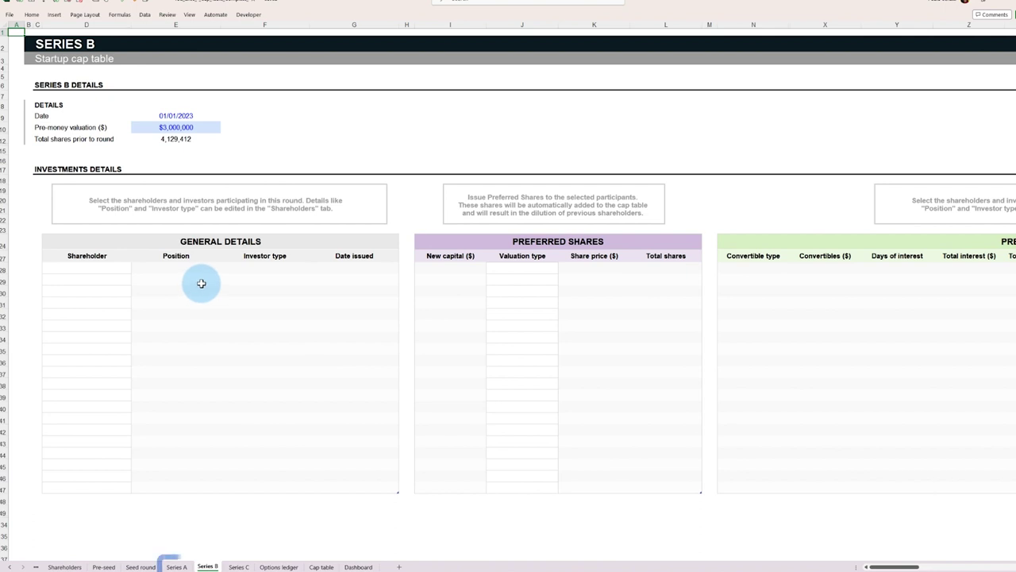
- Add Option Pool as the next Series A shareholder and review its common shares and ownership percentages
{"action": "left_click", "coordinate": [176, 566]}
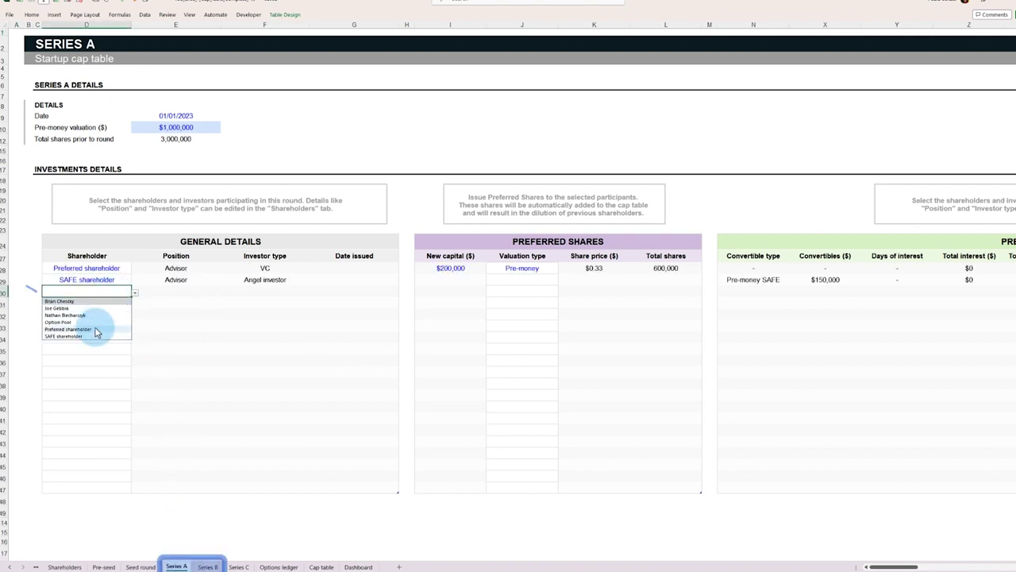
{"action": "left_click", "coordinate": [95, 321]}
{"action": "left_click_drag", "start_coordinate": [877, 567], "coordinate": [905, 566]}
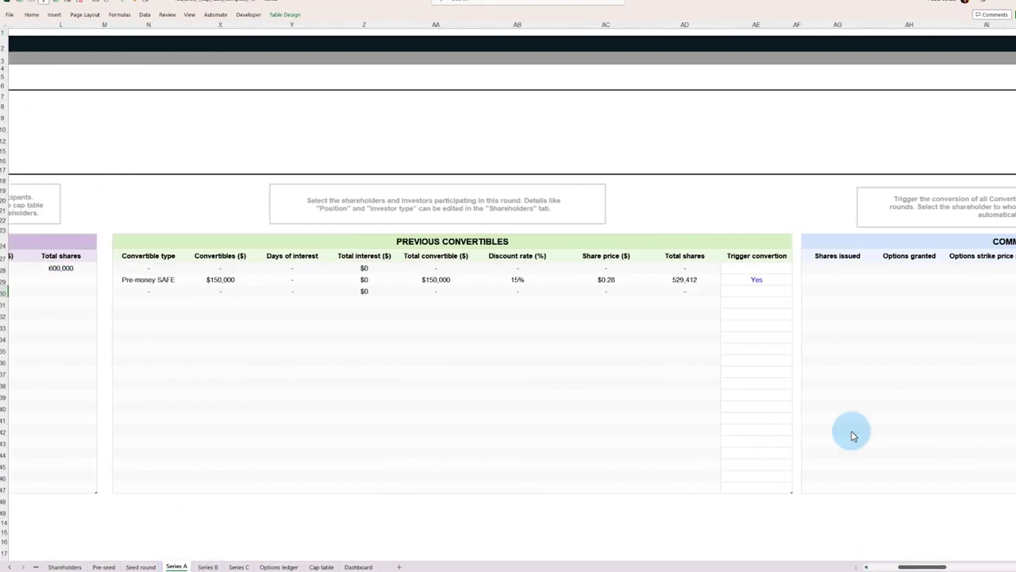
{"action": "left_click", "coordinate": [851, 292]}
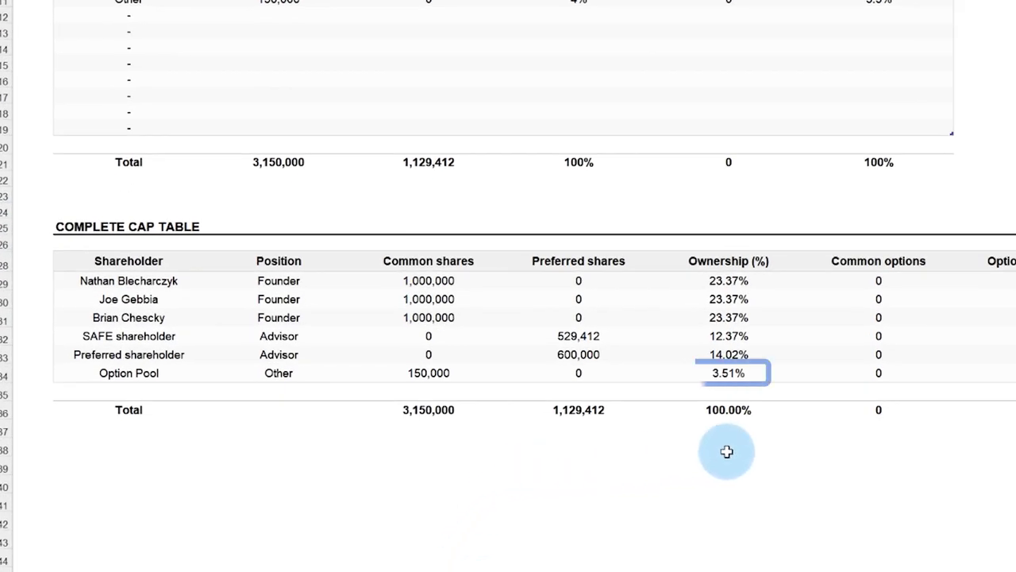
{"action": "left_click_drag", "start_coordinate": [785, 354], "coordinate": [765, 272]}
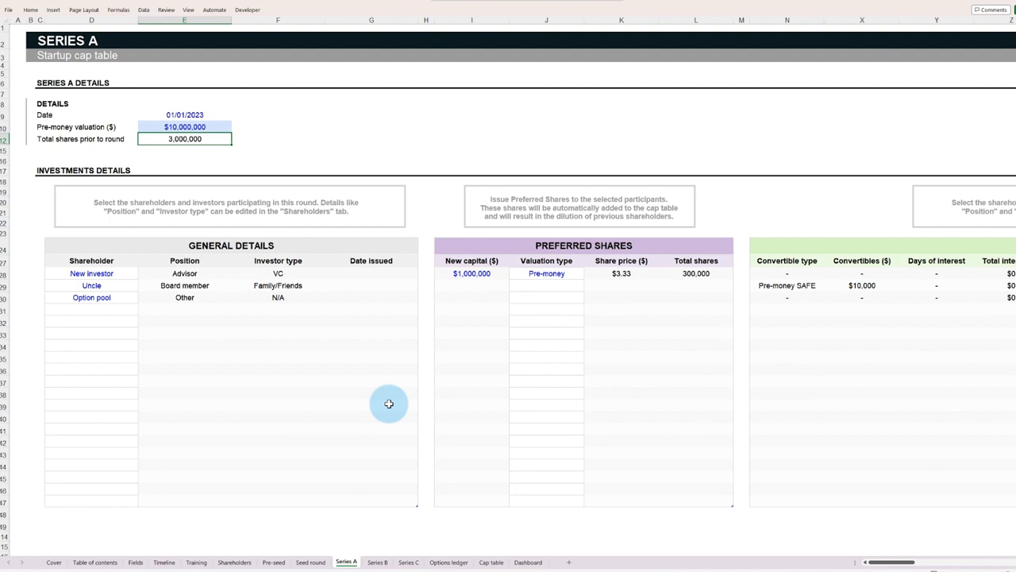
- Add Angel investor #2 to the Series A round and select its Trigger convertible cell
{"action": "left_click", "coordinate": [322, 563]}
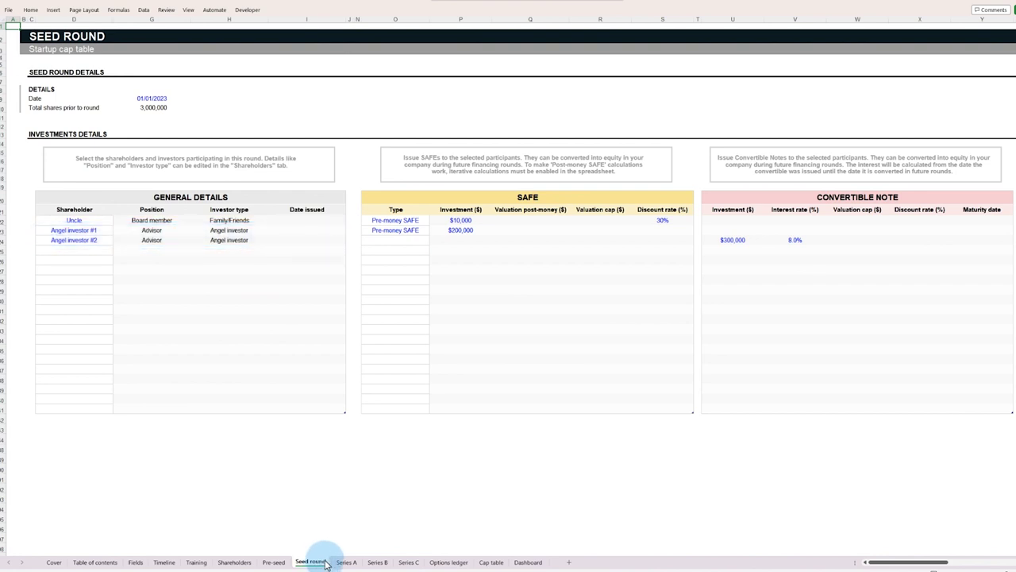
{"action": "left_click", "coordinate": [346, 562]}
{"action": "left_click", "coordinate": [137, 311]}
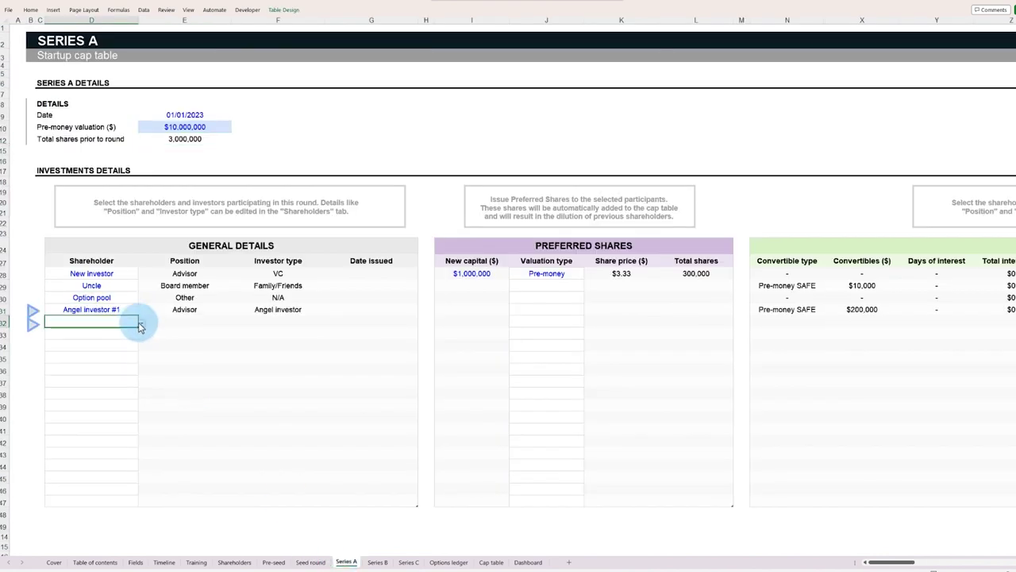
{"action": "left_click", "coordinate": [140, 321]}
{"action": "left_click", "coordinate": [87, 373]}
{"action": "left_click_drag", "start_coordinate": [881, 561], "coordinate": [921, 561]}
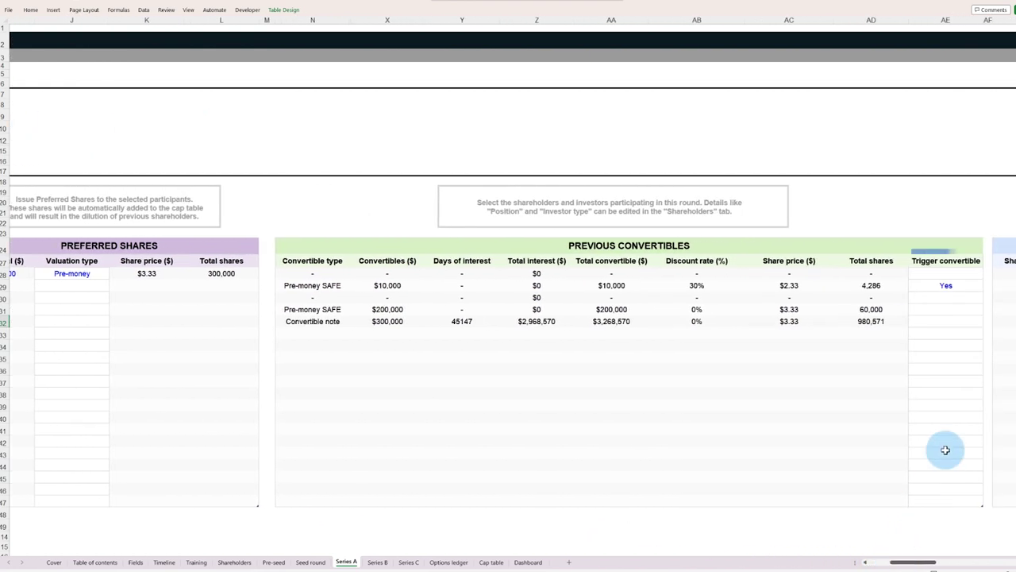
{"action": "left_click", "coordinate": [974, 321]}
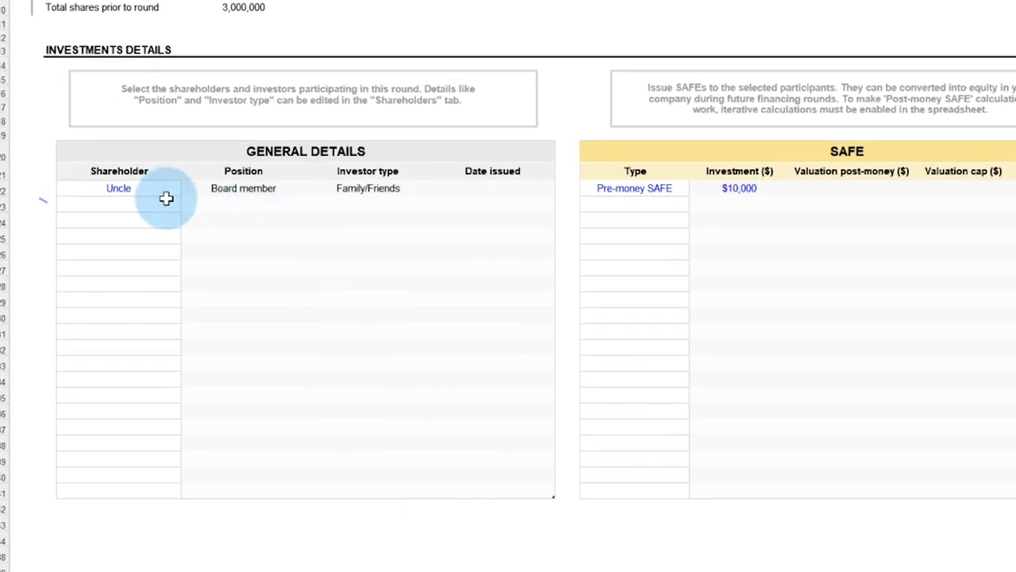
- Add the Option pool below Uncle on the Seed round with 100,000 shares issued
{"action": "left_click", "coordinate": [114, 236]}
{"action": "left_click", "coordinate": [82, 286]}
{"action": "scroll", "coordinate": [992, 233], "scroll_direction": "right", "scroll_amount": 10}
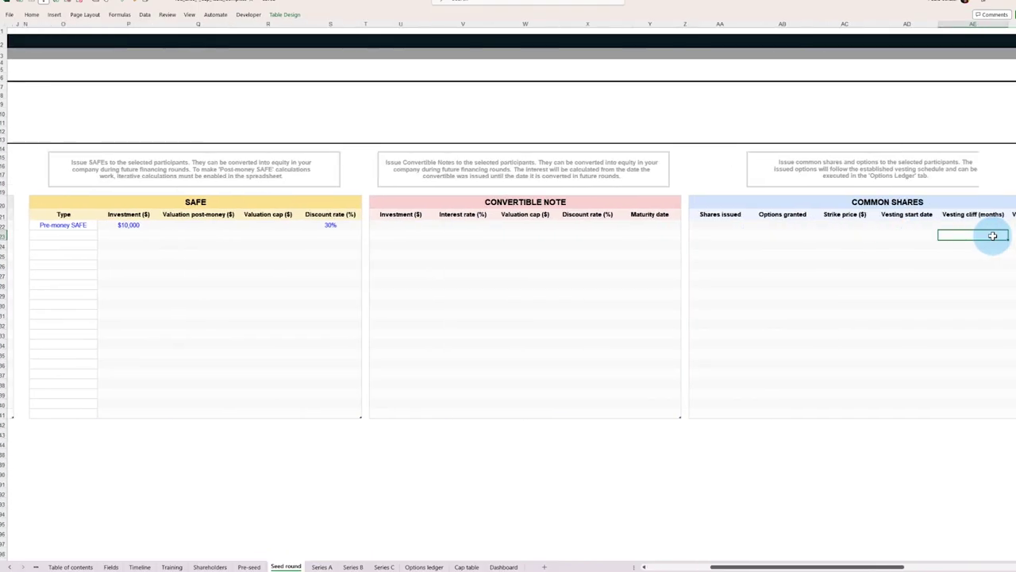
{"action": "left_click", "coordinate": [630, 234]}
{"action": "type", "text": "100,000"}
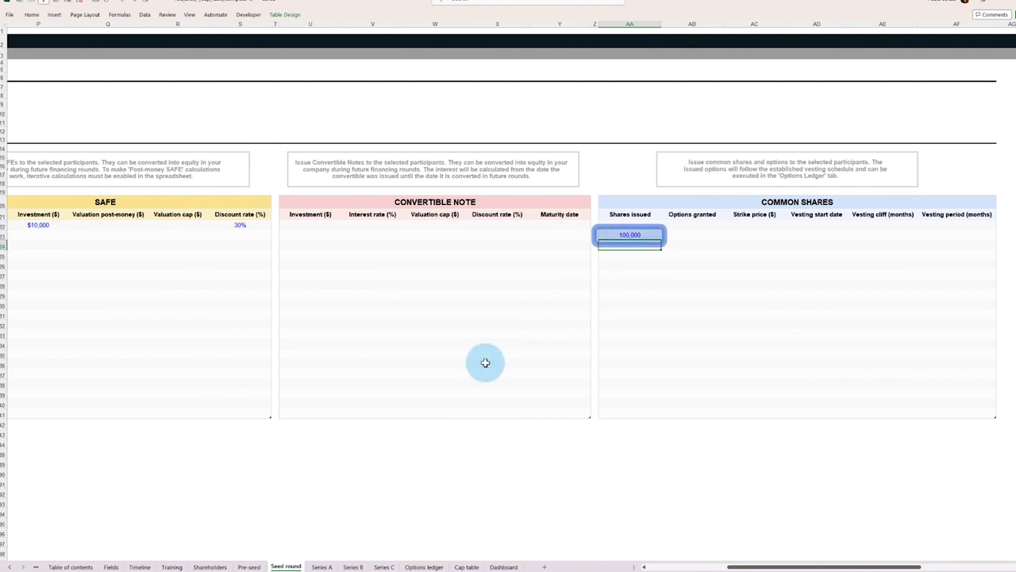
{"action": "left_click", "coordinate": [466, 566]}
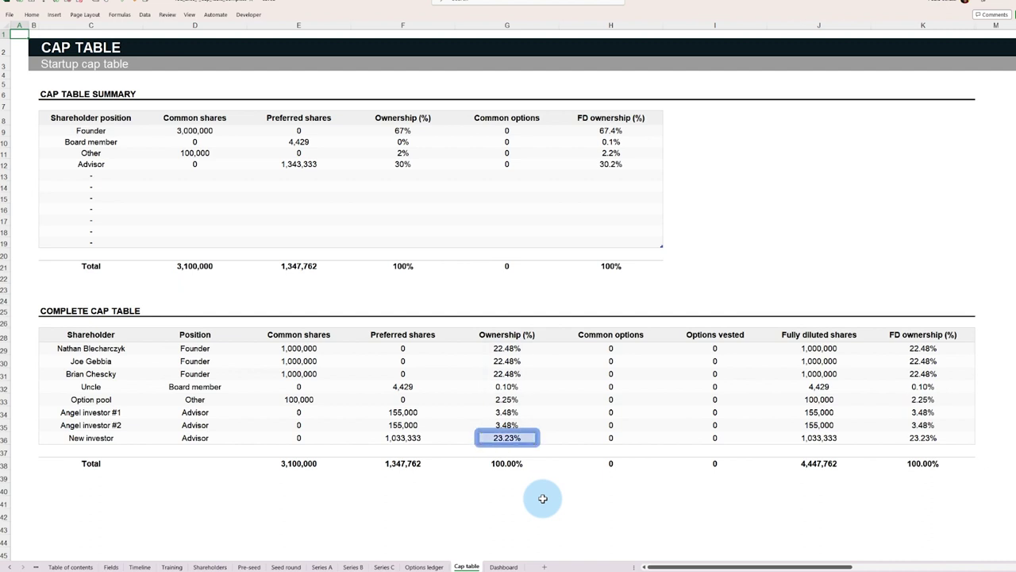
- Compare the Series A investment figures with the Cap table results, ending back on Series A
{"action": "left_click", "coordinate": [321, 566]}
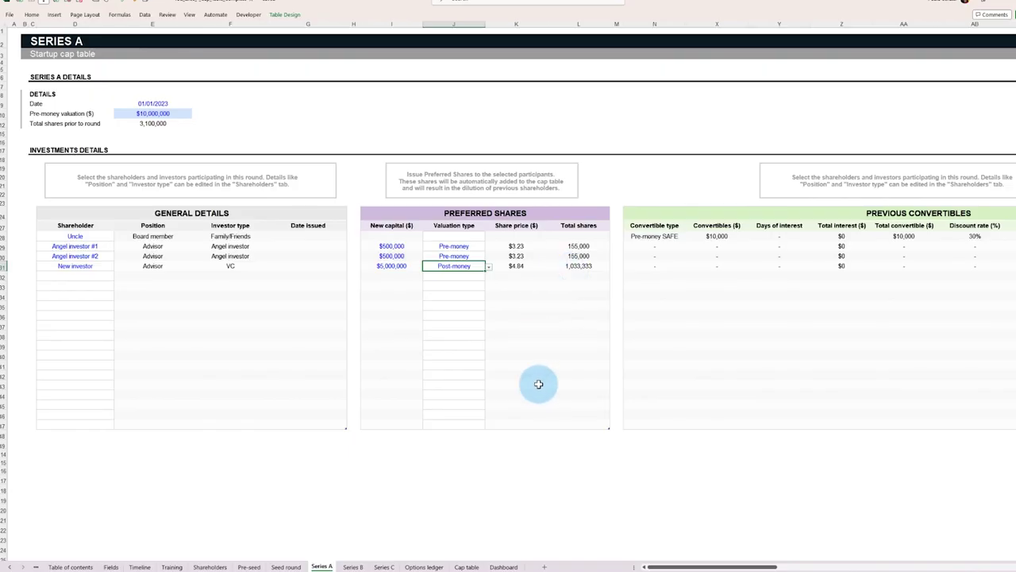
{"action": "left_click", "coordinate": [467, 566]}
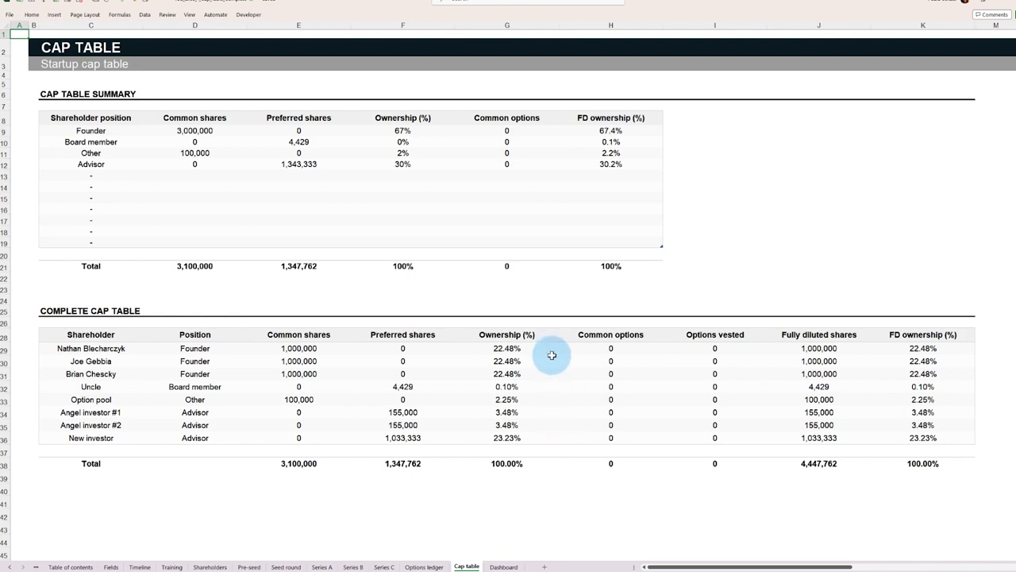
{"action": "left_click", "coordinate": [322, 566]}
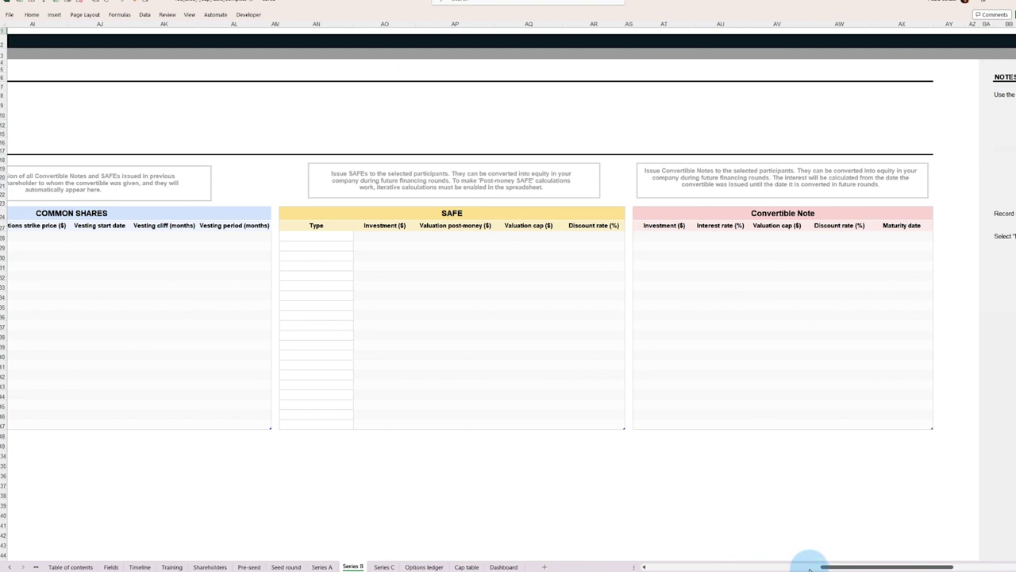
- Scroll through the ownership charts on the Timeline sheet, then on the Dashboard sheet
{"action": "left_click", "coordinate": [141, 566]}
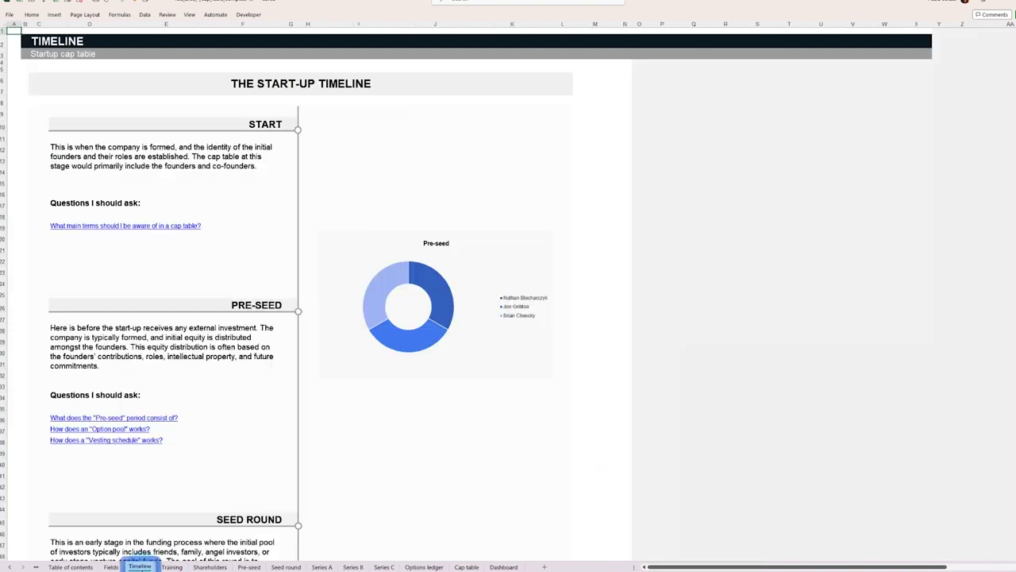
{"action": "scroll", "coordinate": [617, 445], "scroll_direction": "down", "scroll_amount": 10}
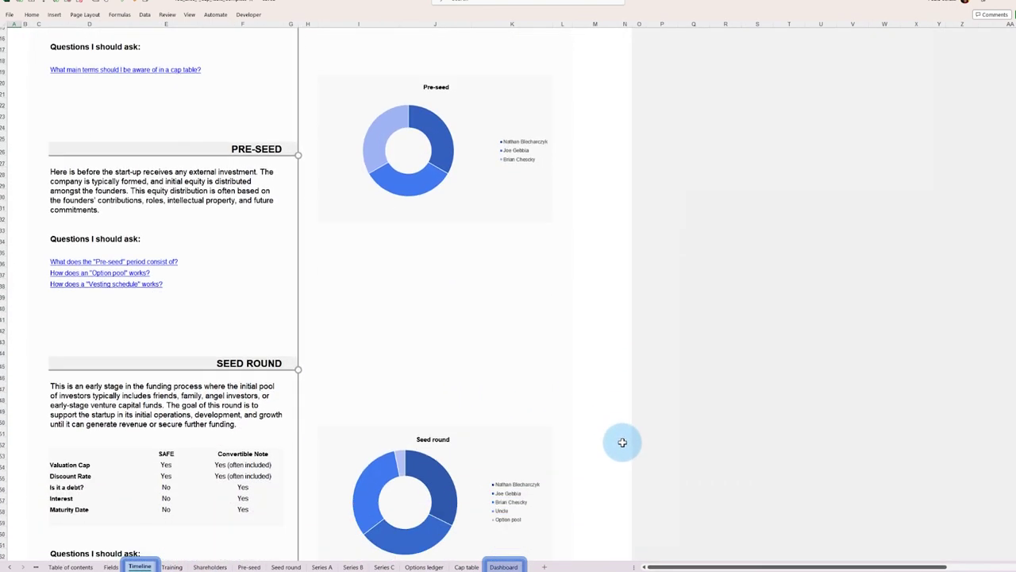
{"action": "scroll", "coordinate": [622, 442], "scroll_direction": "down", "scroll_amount": 5}
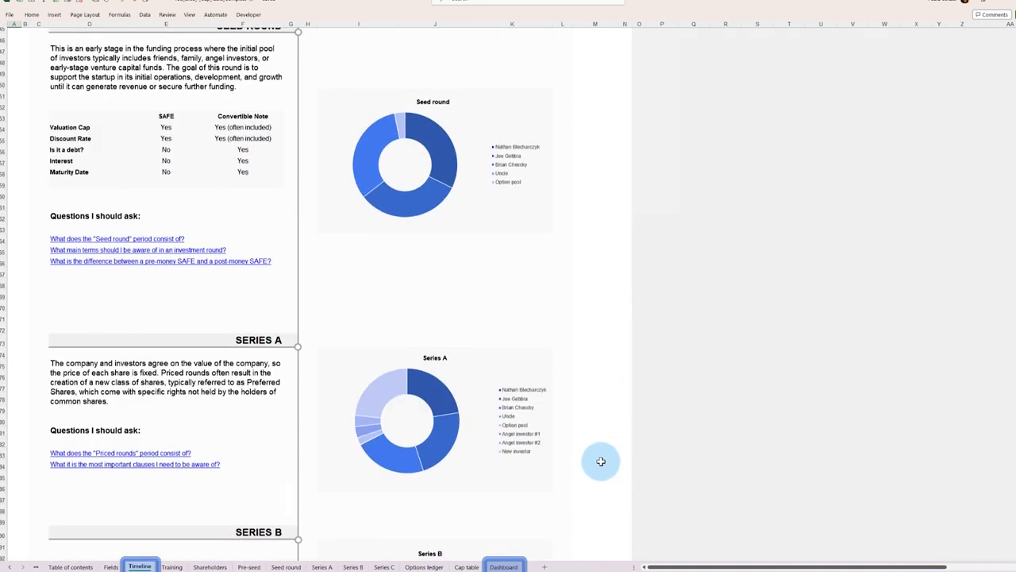
{"action": "left_click", "coordinate": [503, 566]}
{"action": "scroll", "coordinate": [714, 361], "scroll_direction": "down", "scroll_amount": 10}
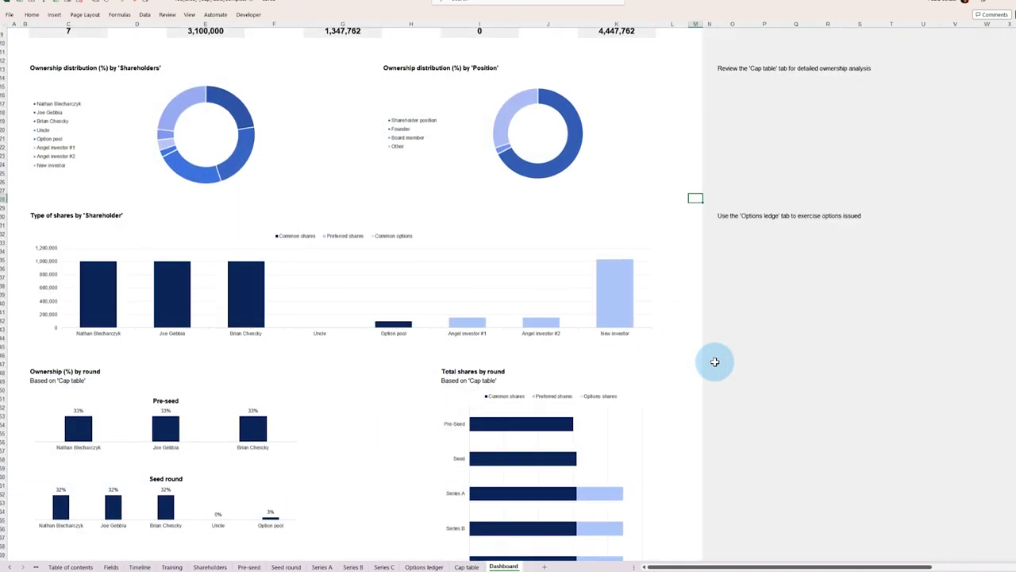
{"action": "scroll", "coordinate": [715, 361], "scroll_direction": "down", "scroll_amount": 3}
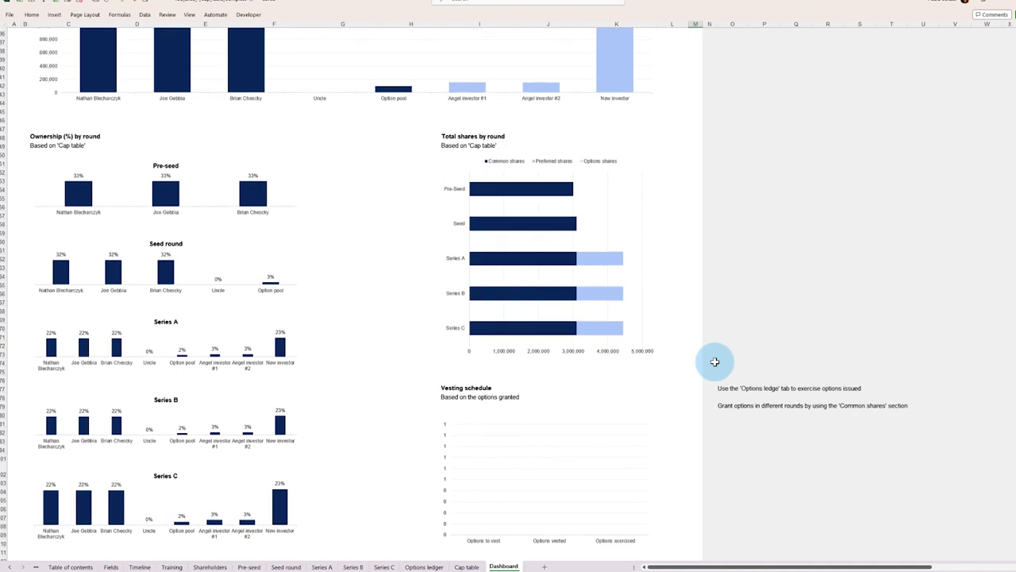
{"action": "scroll", "coordinate": [714, 362], "scroll_direction": "up", "scroll_amount": 10}
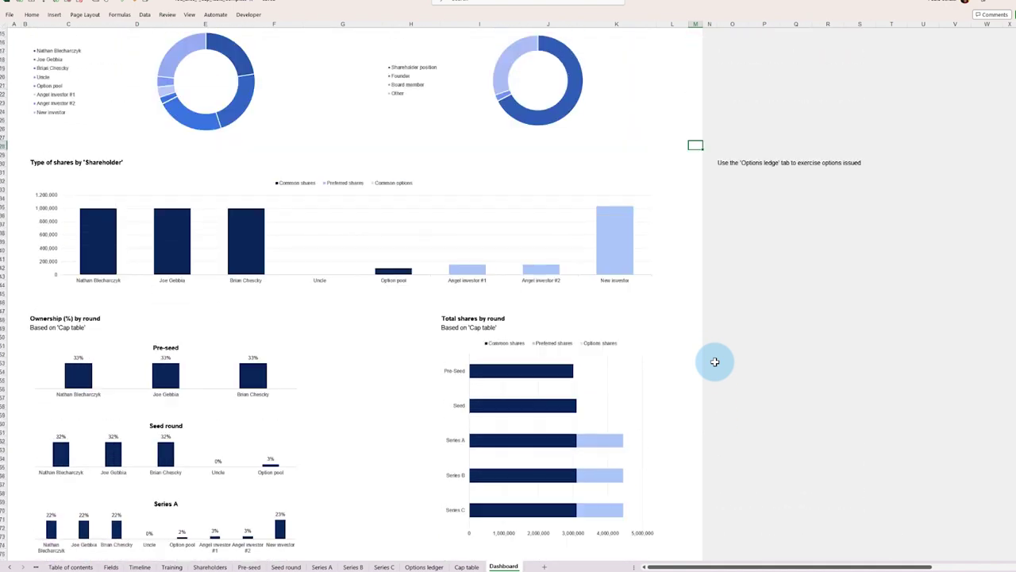
{"action": "scroll", "coordinate": [714, 361], "scroll_direction": "up", "scroll_amount": 5}
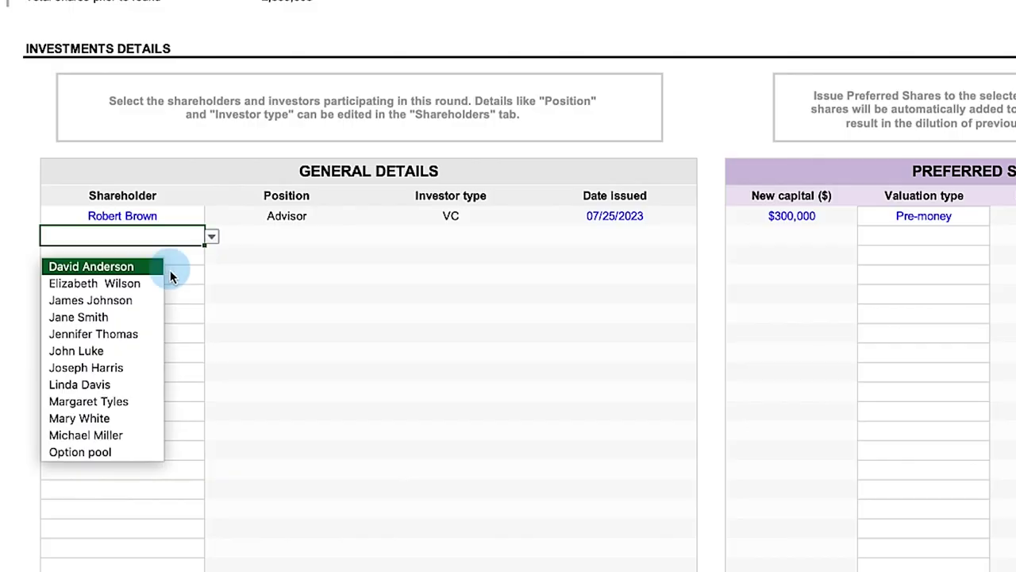
- Add two more investors to the round, including legal counsel, with new capital 10,0 and 2
{"action": "left_click", "coordinate": [95, 284]}
{"action": "left_click", "coordinate": [792, 236]}
{"action": "type", "text": "10,0"}
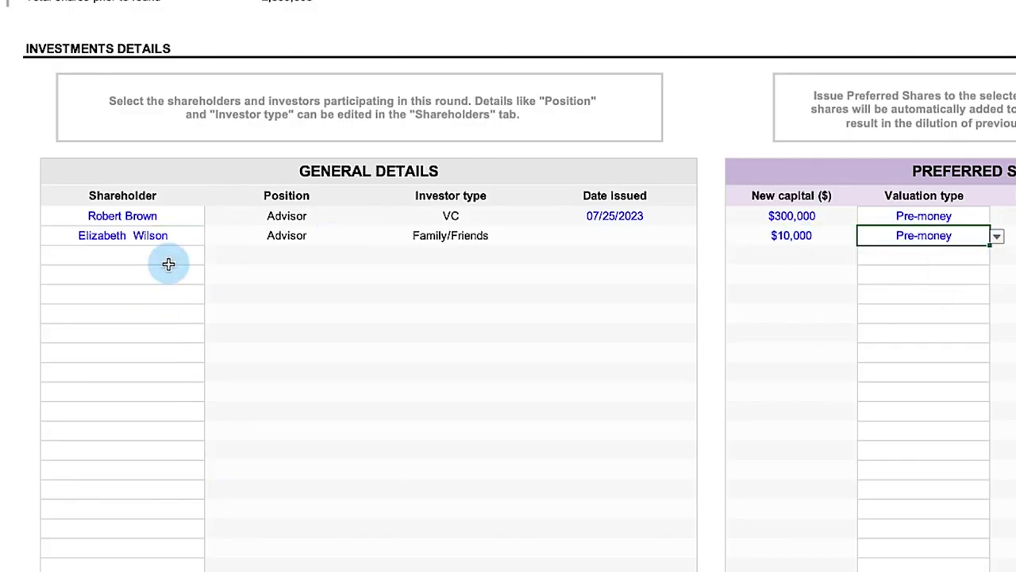
{"action": "left_click", "coordinate": [169, 264]}
{"action": "left_click", "coordinate": [111, 322]}
{"action": "left_click", "coordinate": [791, 255]}
{"action": "type", "text": "2"}
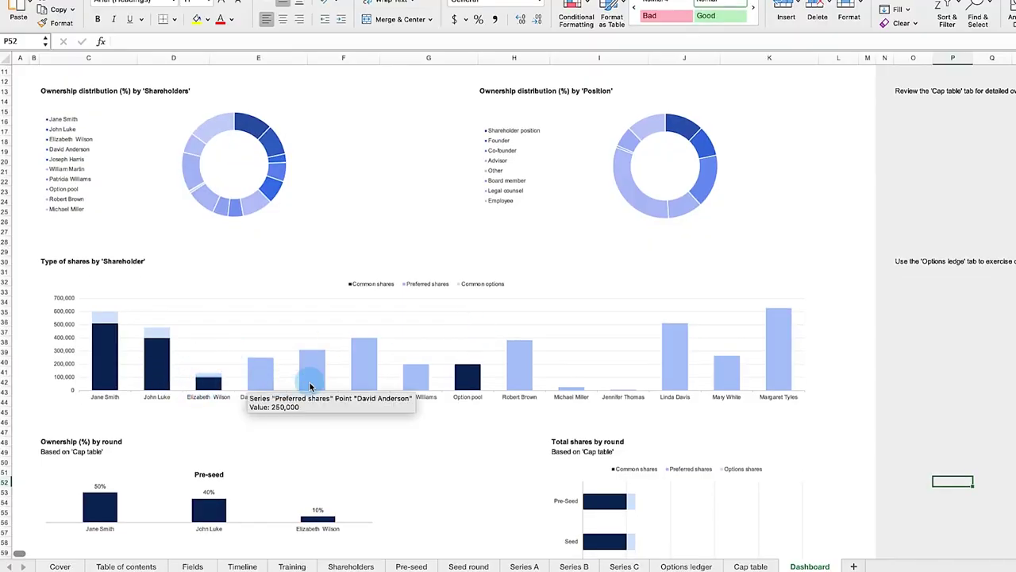
- On the Timeline sheet, enter a Pre-money SAFE and add the option pool to the seed round
{"action": "scroll", "coordinate": [465, 341], "scroll_direction": "down", "scroll_amount": 3}
{"action": "left_click", "coordinate": [242, 566]}
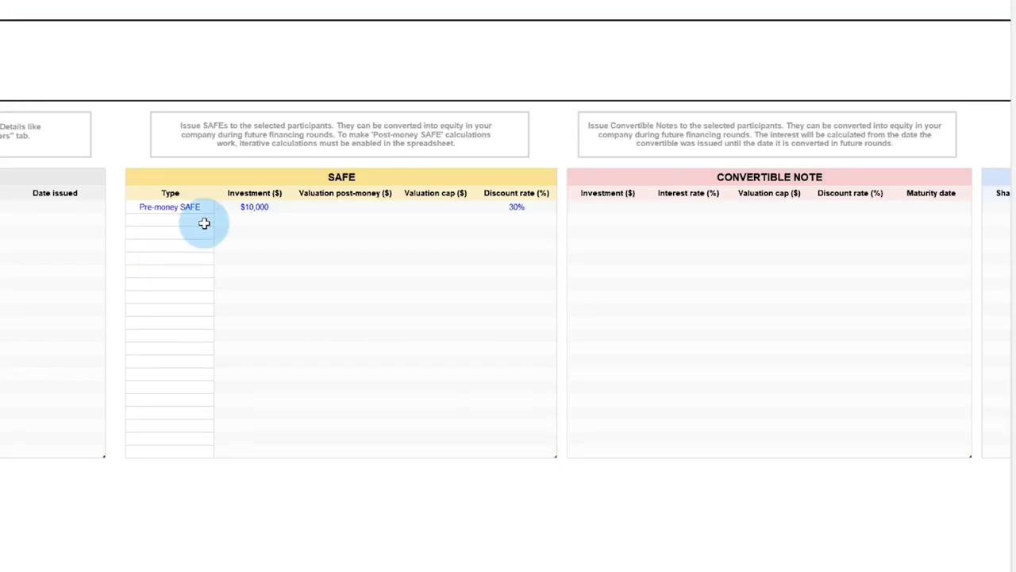
{"action": "type", "text": "Pre-money SAFE"}
{"action": "key", "text": "Tab"}
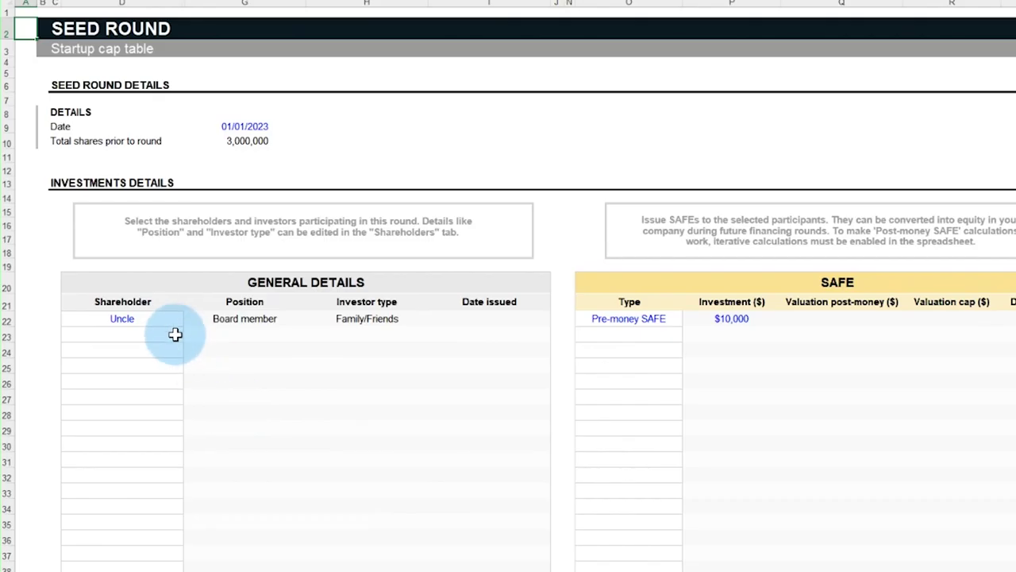
{"action": "left_click", "coordinate": [188, 339]}
{"action": "left_click", "coordinate": [150, 419]}
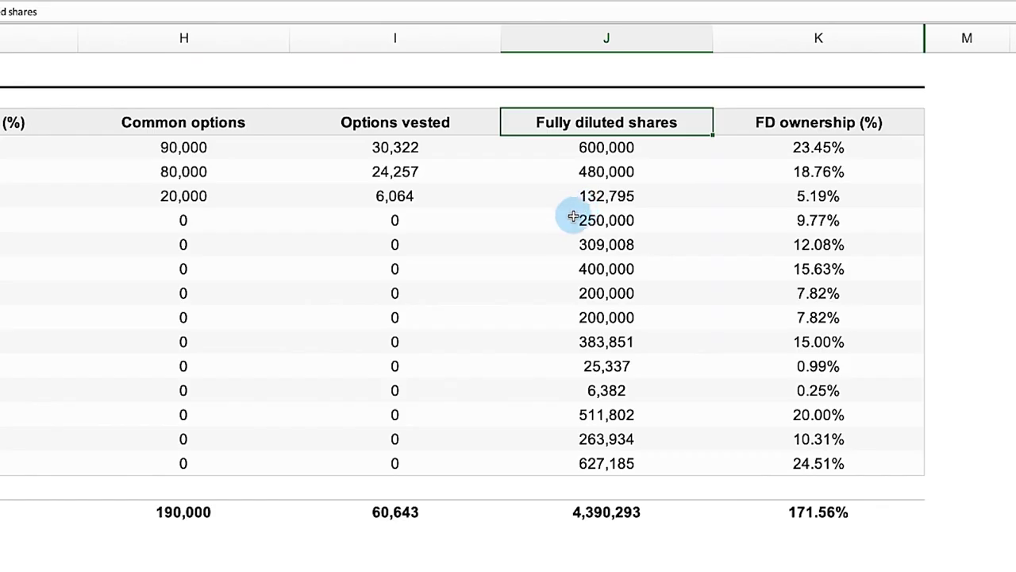